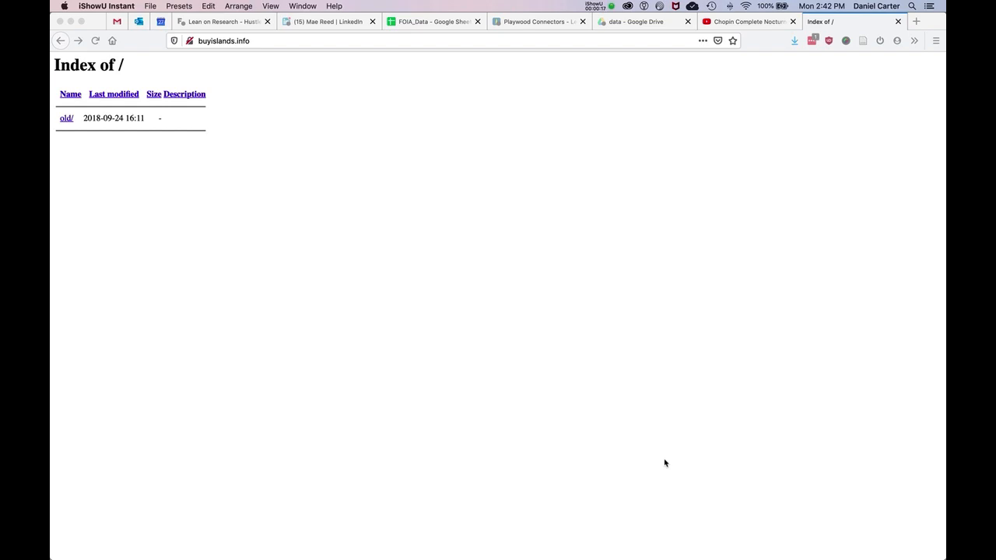
Step: Open index.html from the project_1 folder in Firefox
key("ctrl+Up")
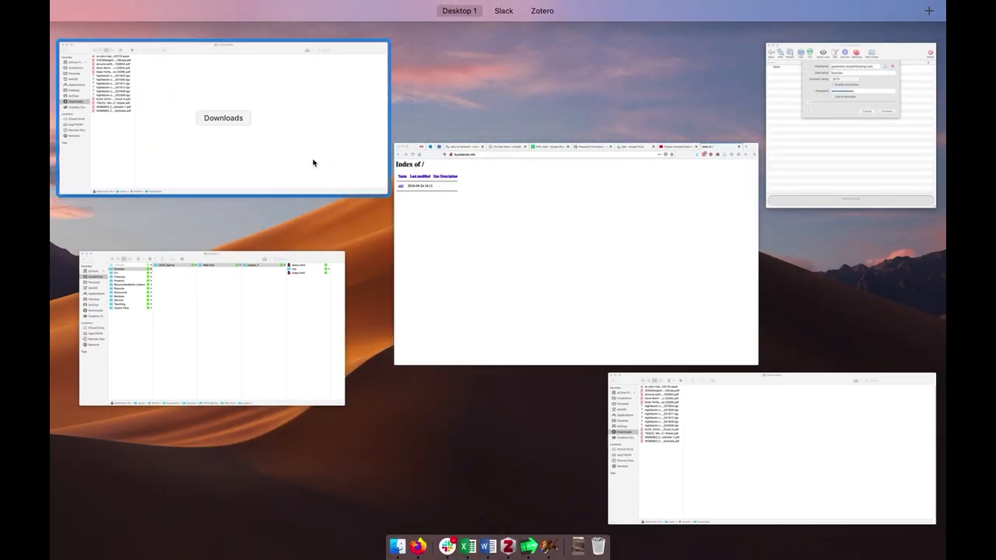
left_click(291, 335)
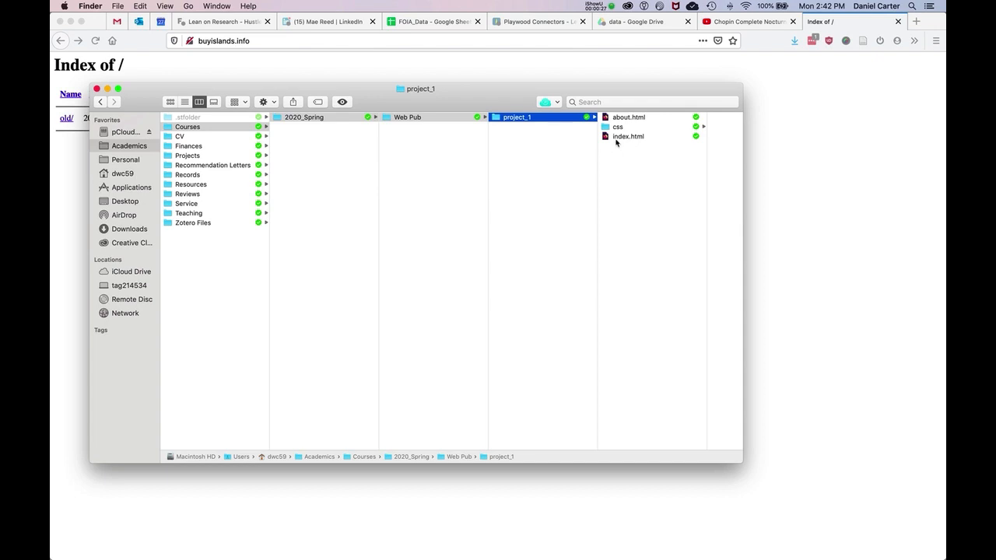
left_click_drag(622, 137, 417, 546)
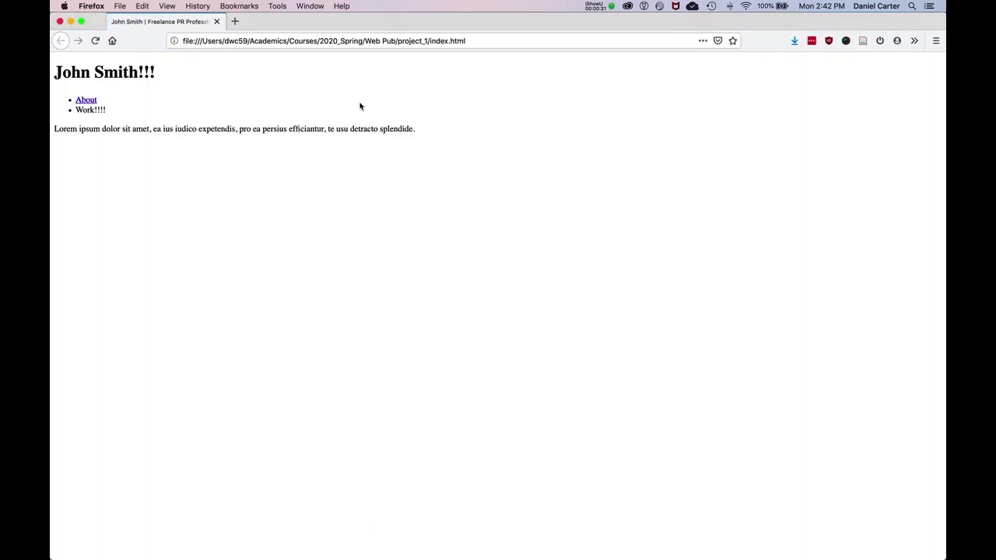
Step: Launch Atom, close its danielcarter.github.io project window, and bring the project_1 window with index.html to the front
key("ctrl+Up")
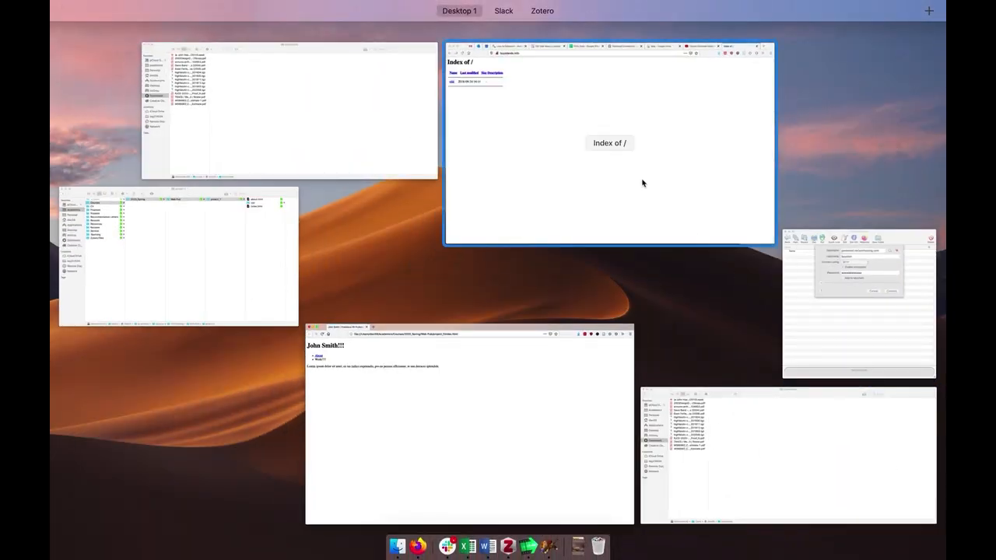
left_click(869, 489)
key("ctrl+space")
type("atom")
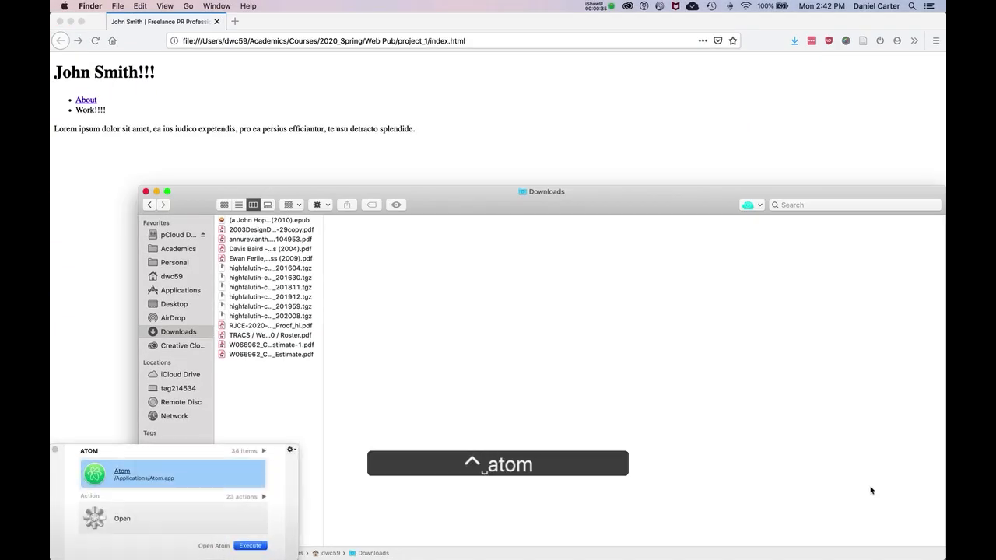
key("Return")
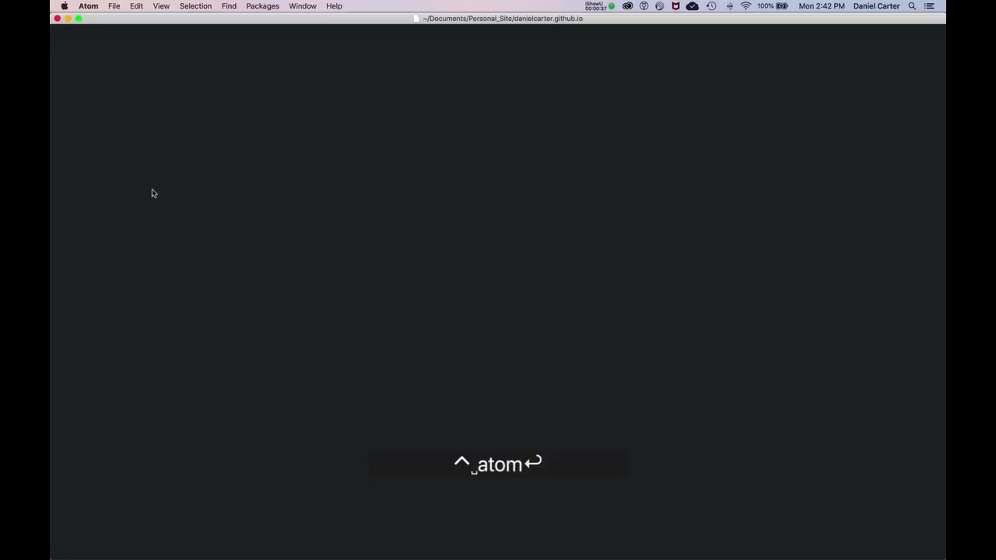
key("ctrl+Up")
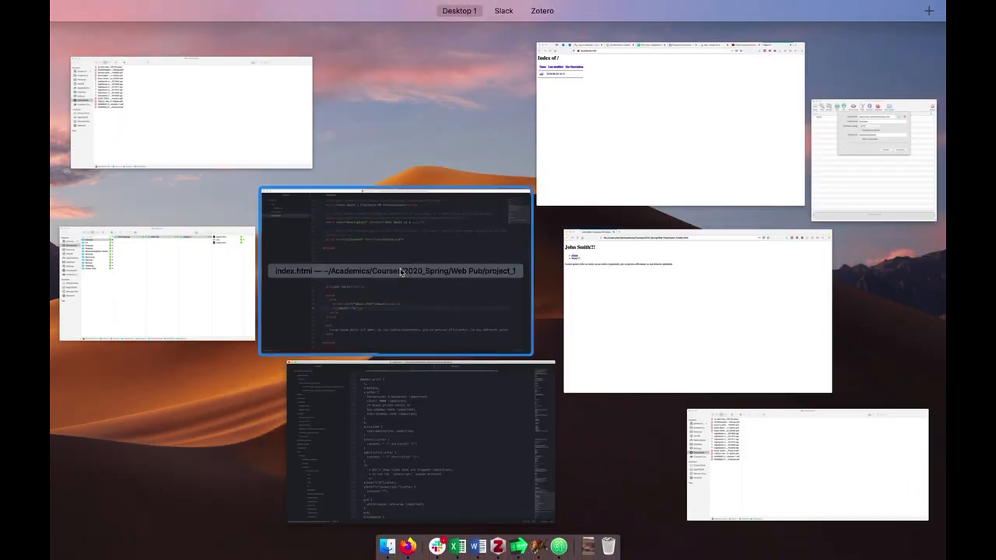
left_click(363, 436)
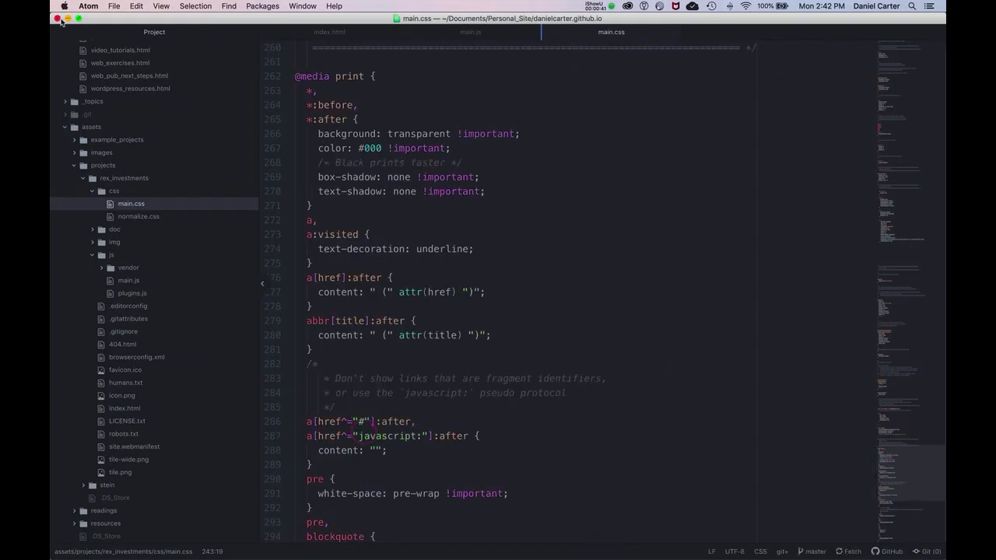
left_click(56, 17)
key("ctrl+Up")
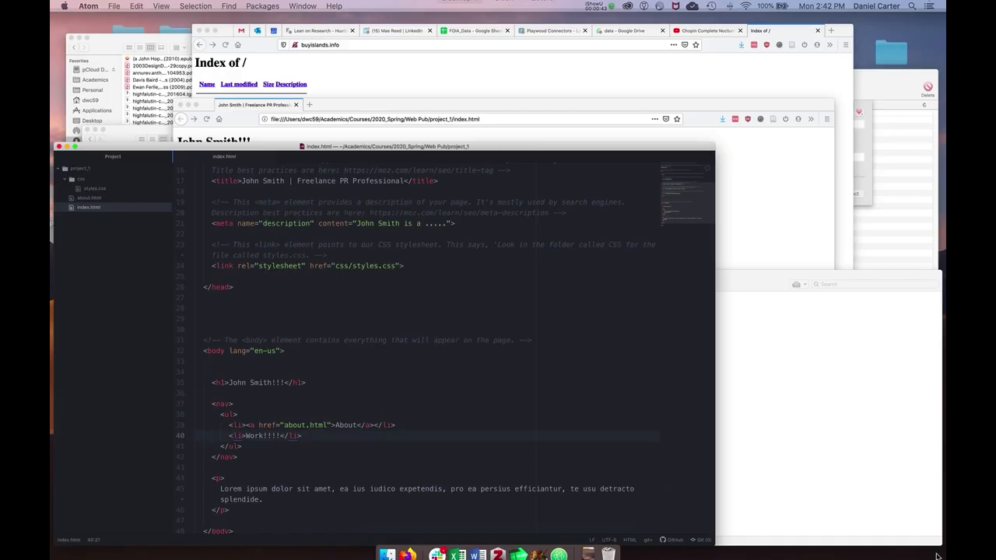
key("ctrl+Up")
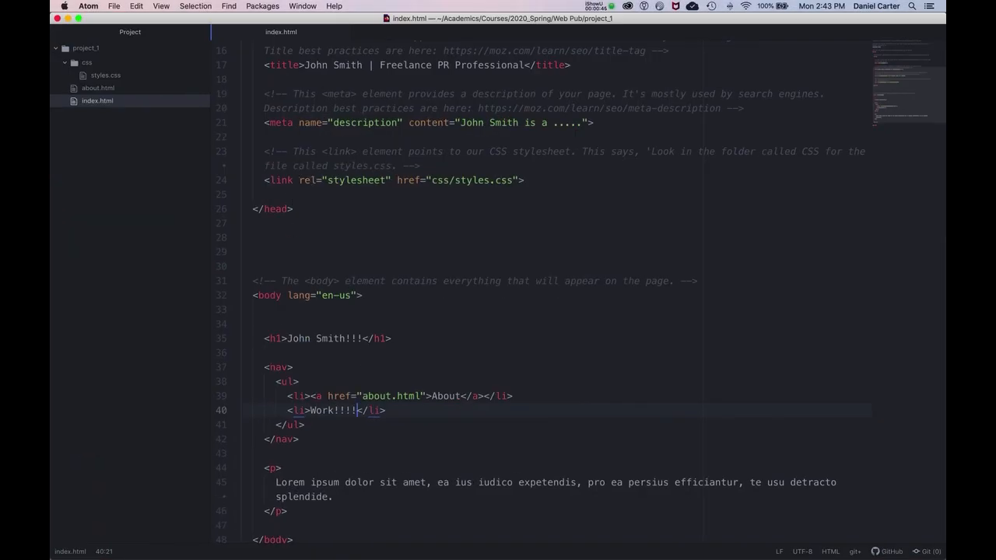
Step: Remove the exclamation marks after "Work" in the navigation list, save index.html, and reload the local page in Firefox
key("BackSpace")
key("BackSpace")
key("BackSpace")
key("super+s")
key("ctrl+Up")
left_click(591, 302)
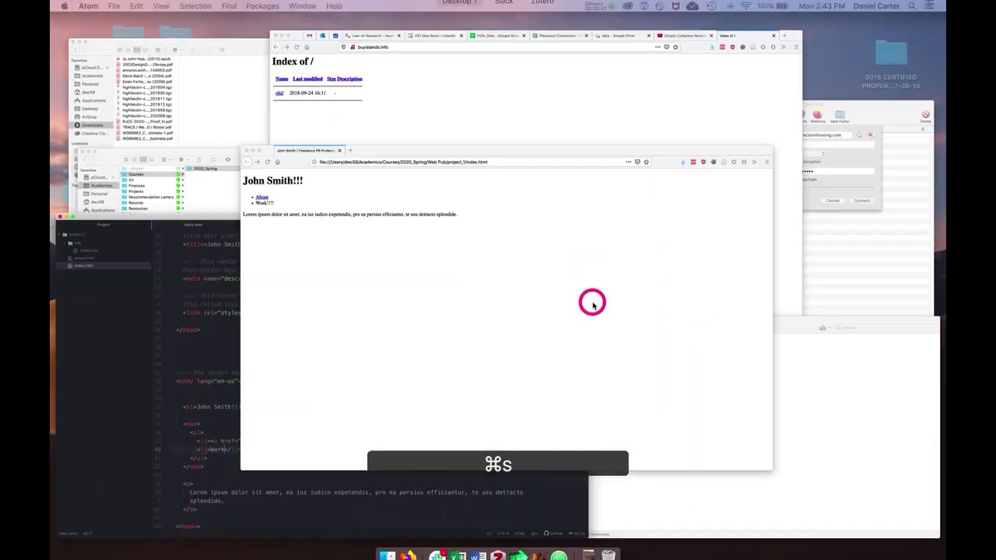
key("super+r")
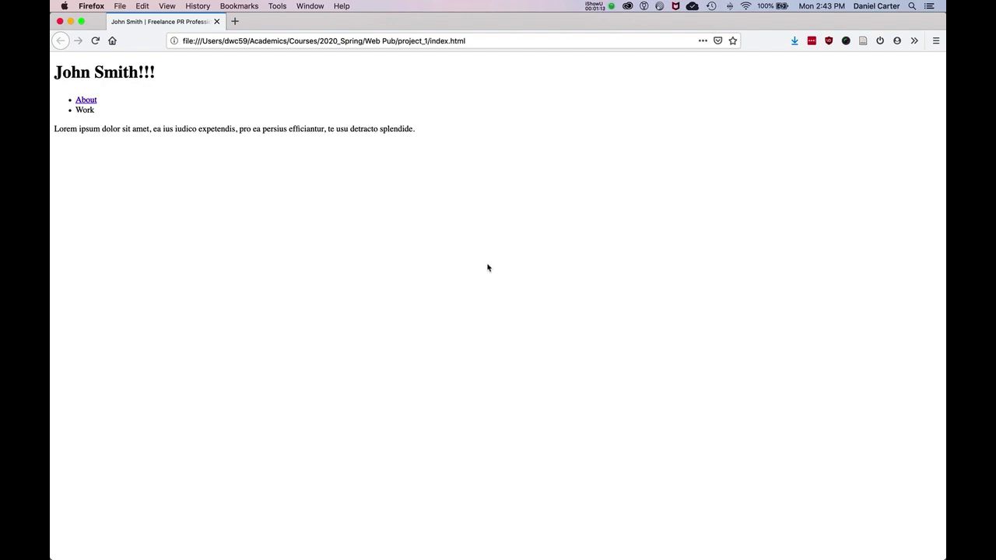
Step: Switch to the New Connection window in Fetch
key("ctrl+Up")
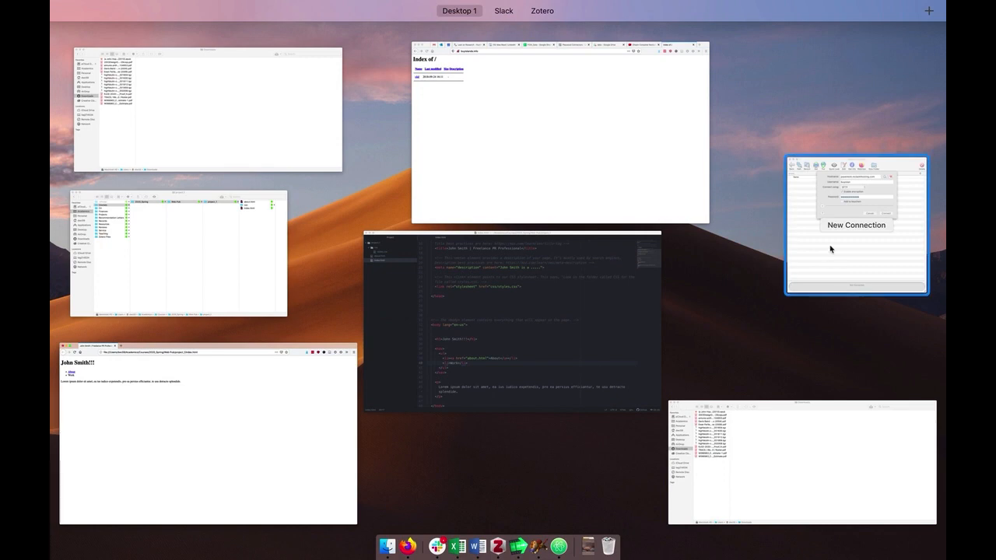
left_click(830, 249)
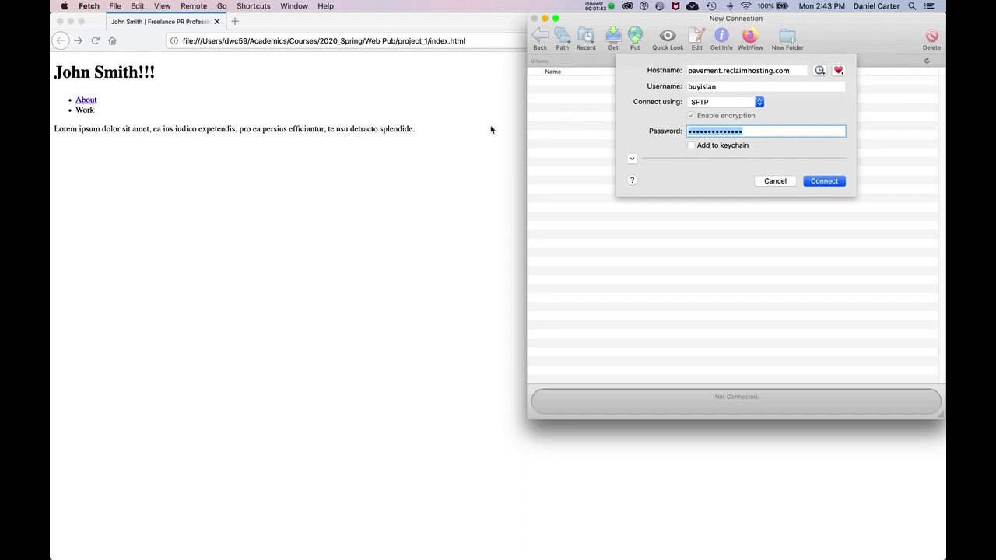
mouse_move(783, 24)
left_mouse_down()
mouse_move(688, 7)
mouse_move(783, 7)
left_mouse_up()
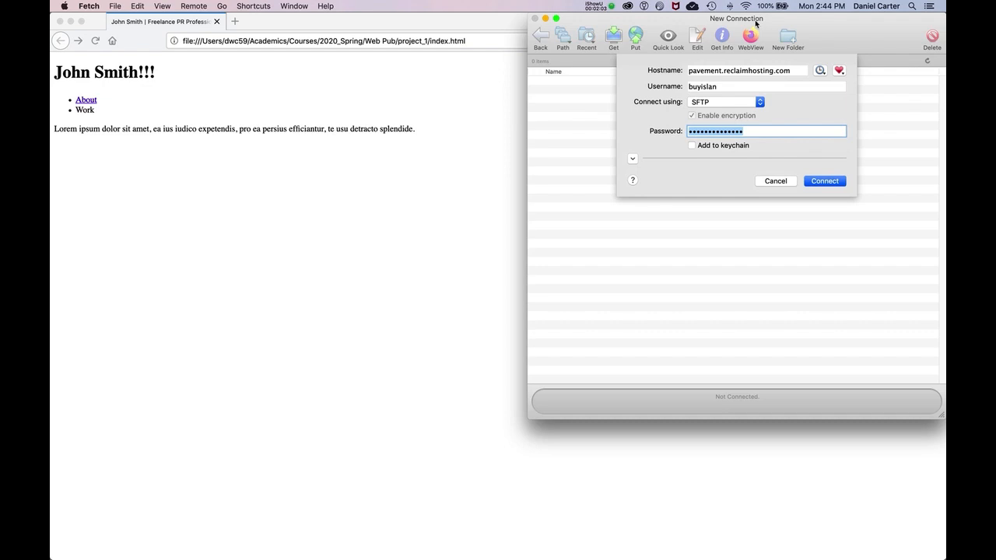
Step: Review the connection's hostname, username, SFTP protocol setting and saved shortcuts
triple_click(687, 70)
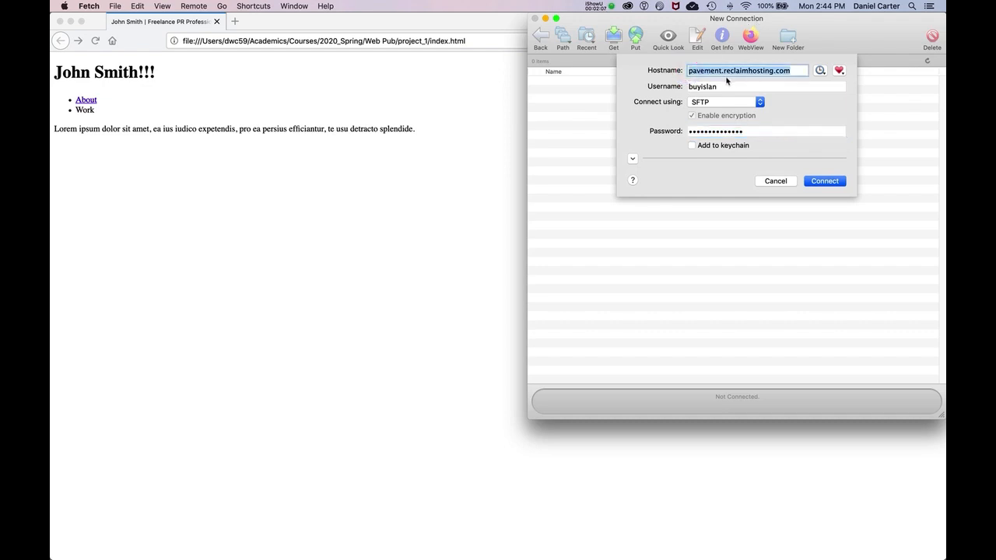
triple_click(721, 75)
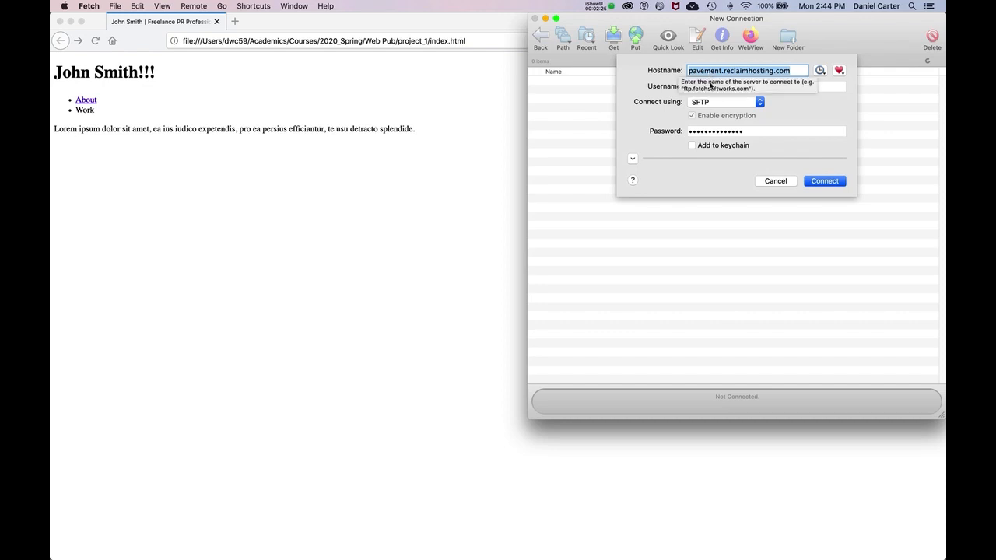
double_click(709, 88)
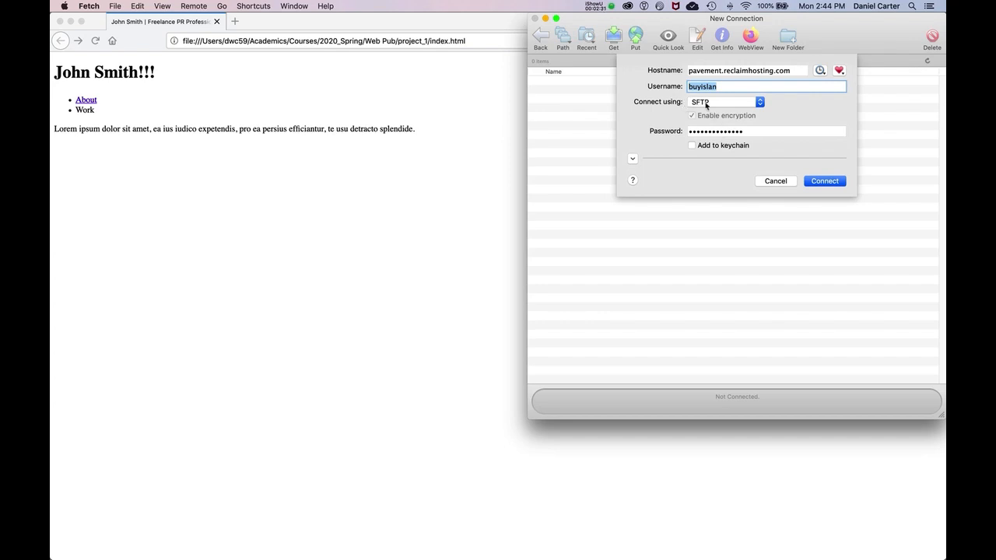
left_click(706, 104)
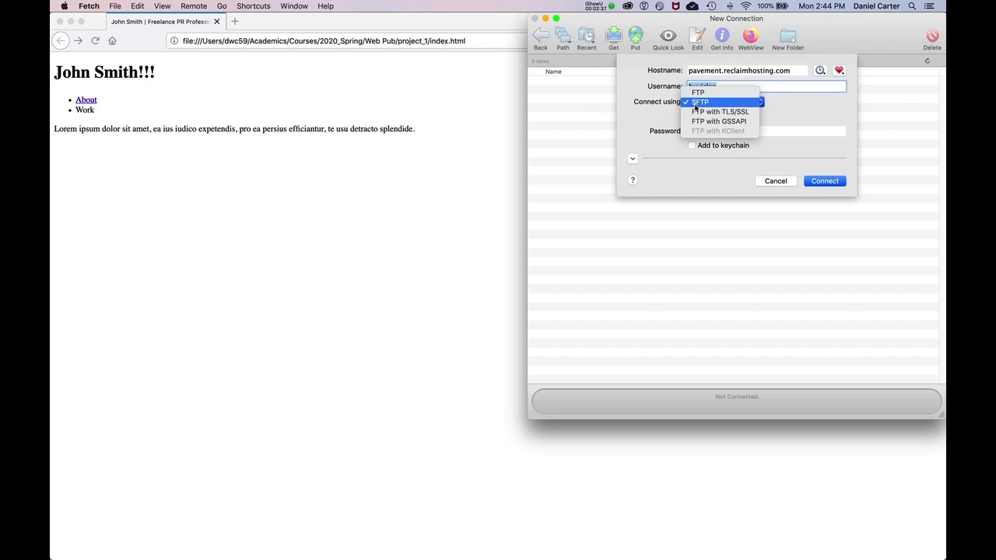
left_click(709, 101)
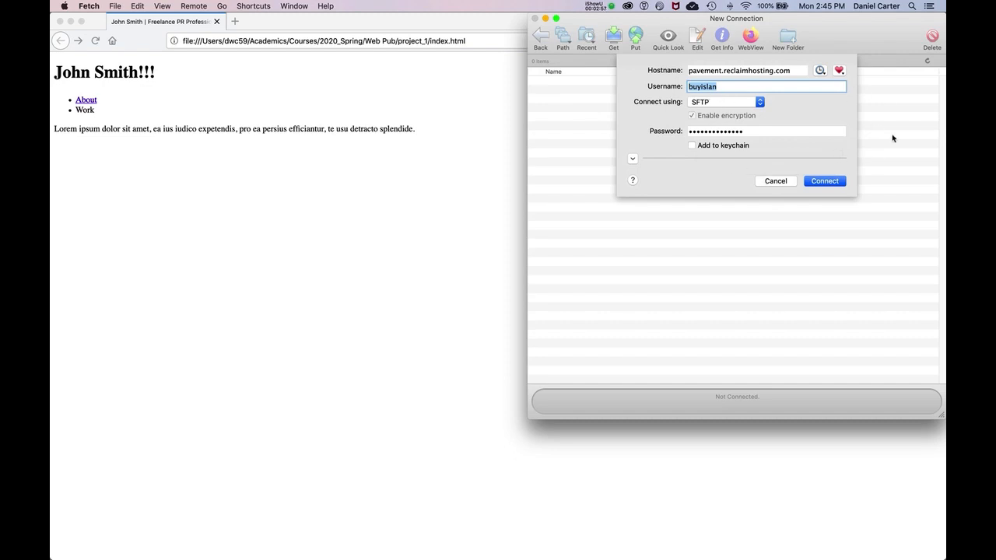
left_click(839, 71)
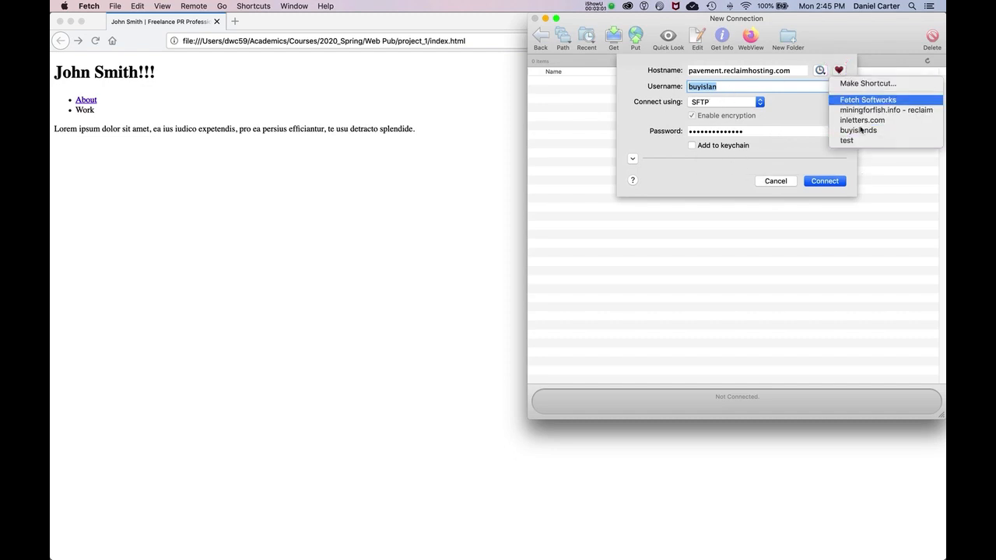
left_click(808, 119)
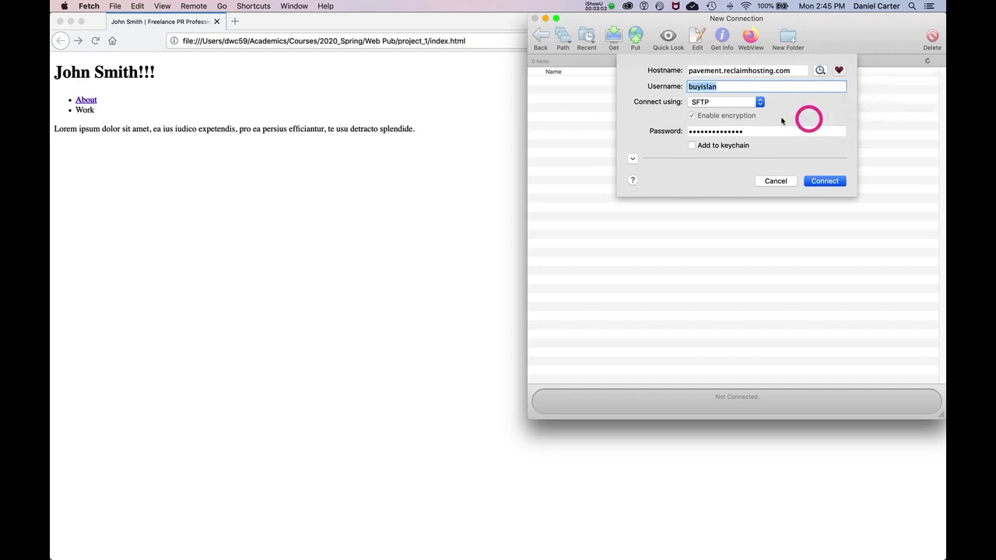
Step: Connect to the hosting server and open its public_html folder
left_click(825, 181)
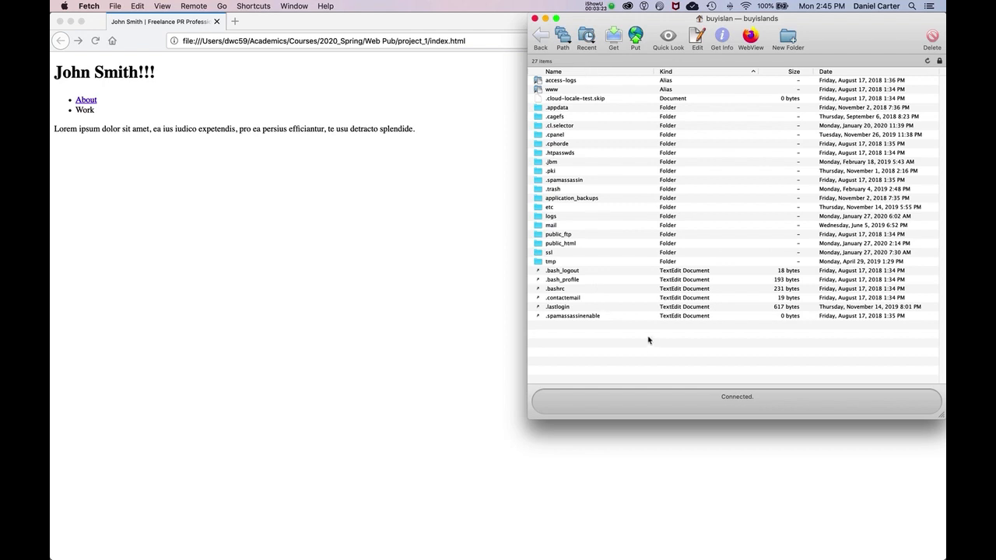
left_click(558, 243)
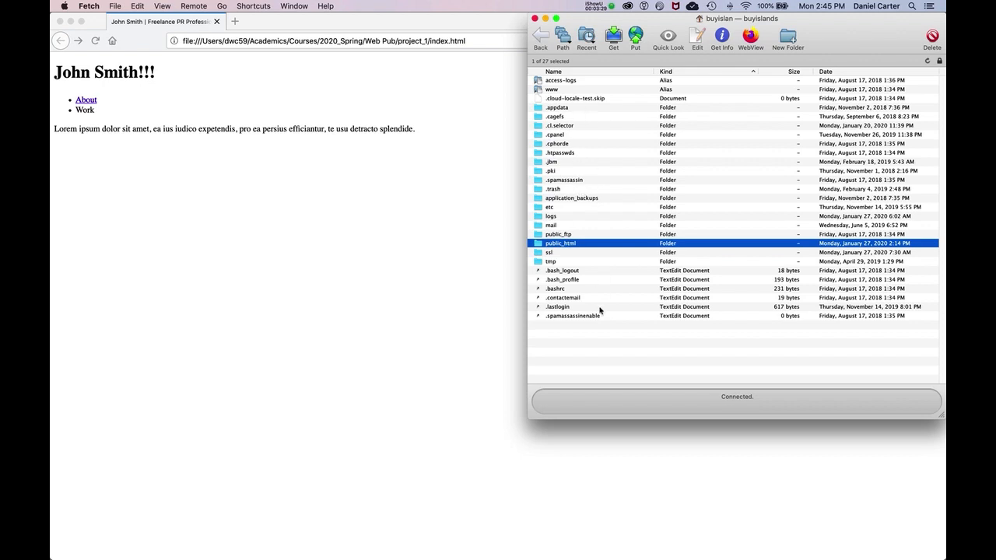
double_click(568, 247)
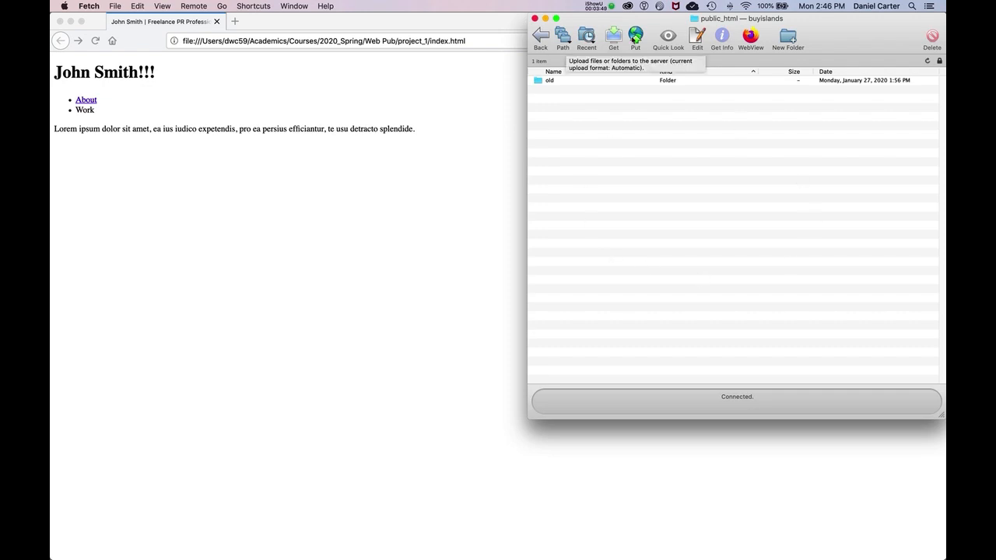
Step: Upload about.html, the css folder and index.html from the local project_1 folder in Finder to public_html on the server
key("ctrl+Up")
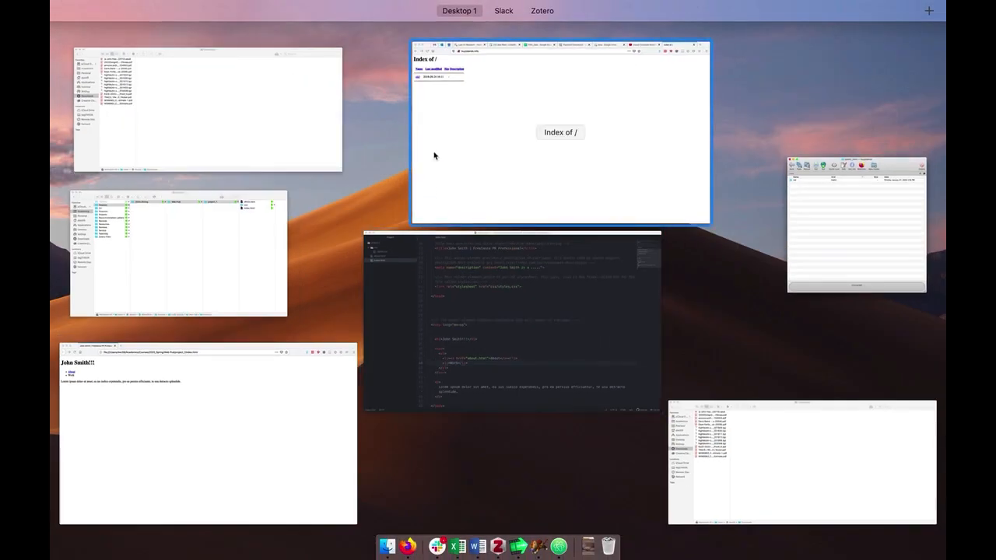
left_click(222, 211)
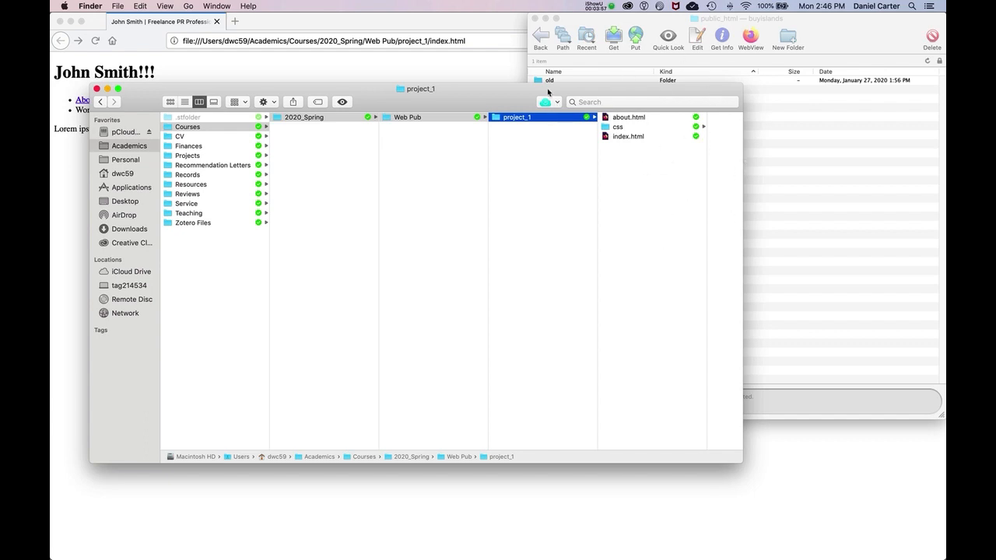
left_click_drag(547, 92, 512, 178)
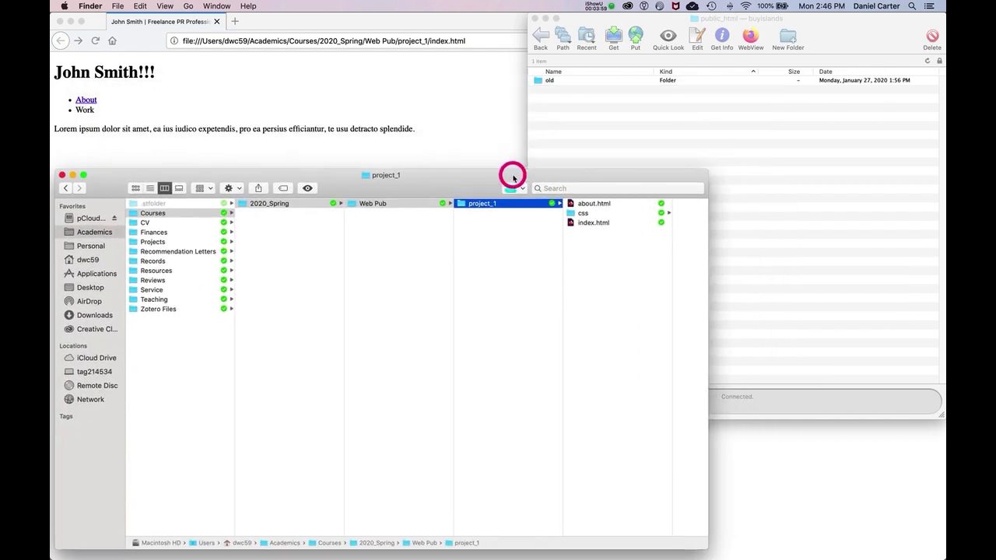
left_click(593, 242)
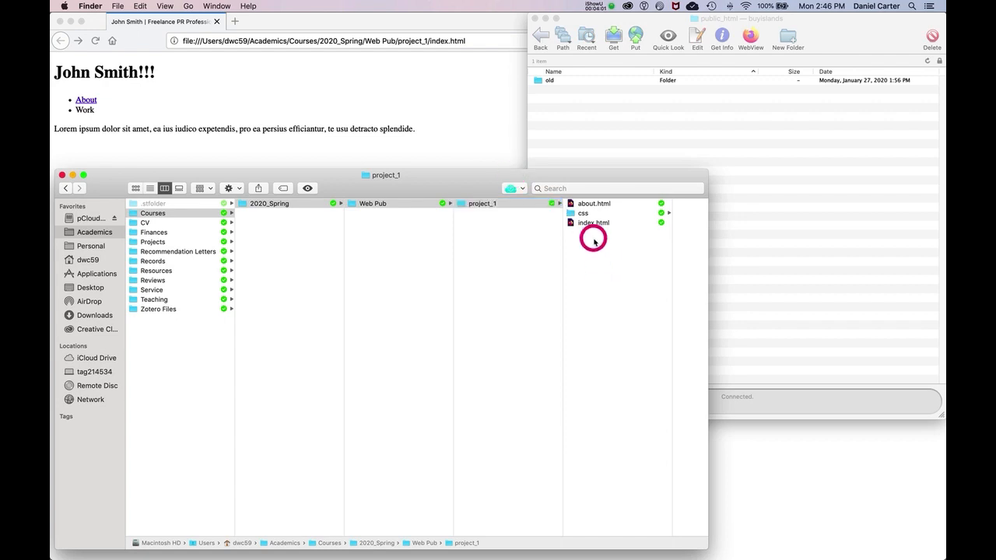
left_click_drag(593, 242, 630, 147)
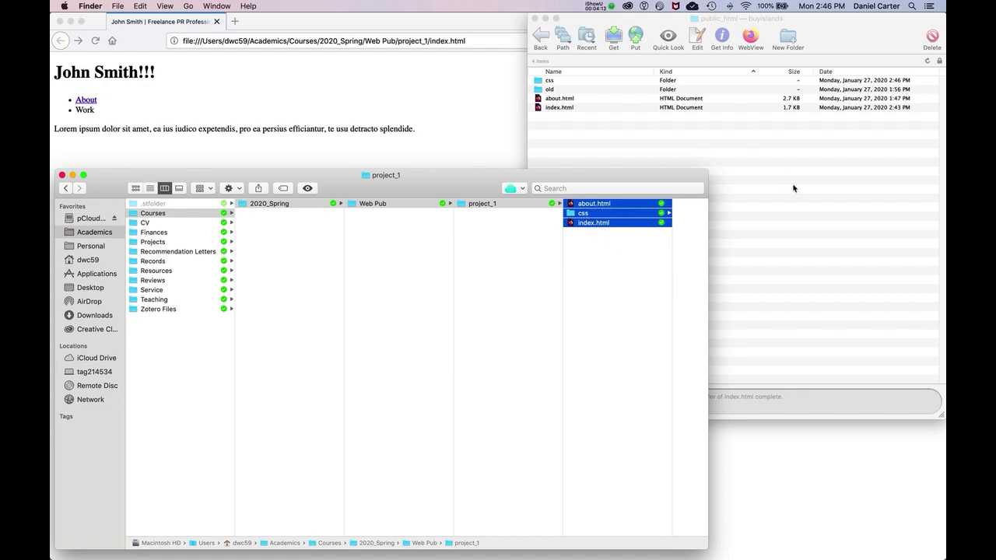
Step: Switch to Firefox and load buyislands.info in a new tab
left_click(351, 101)
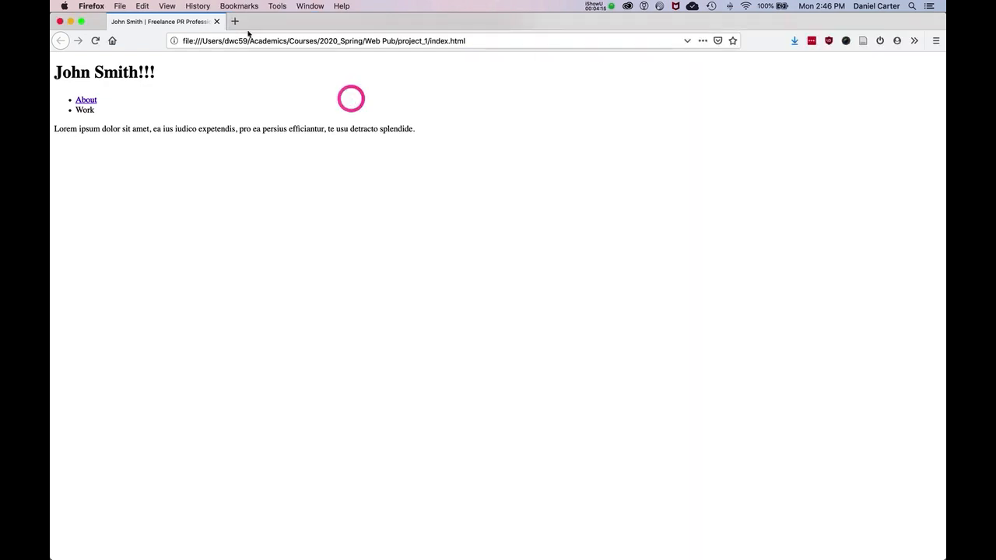
left_click(234, 21)
type("buyislands.info")
key("Return")
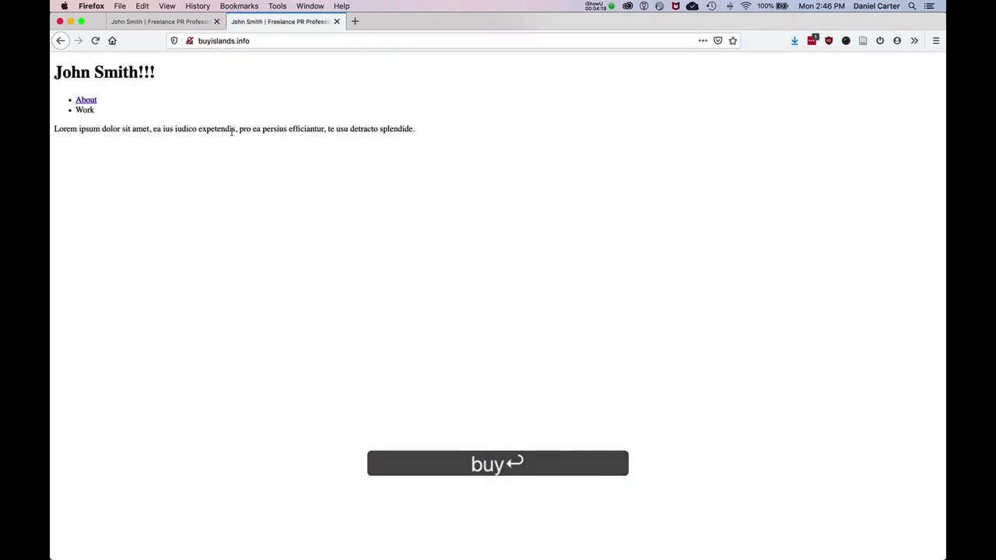
Step: Compare the local index.html page with the live buyislands.info page
left_click(171, 21)
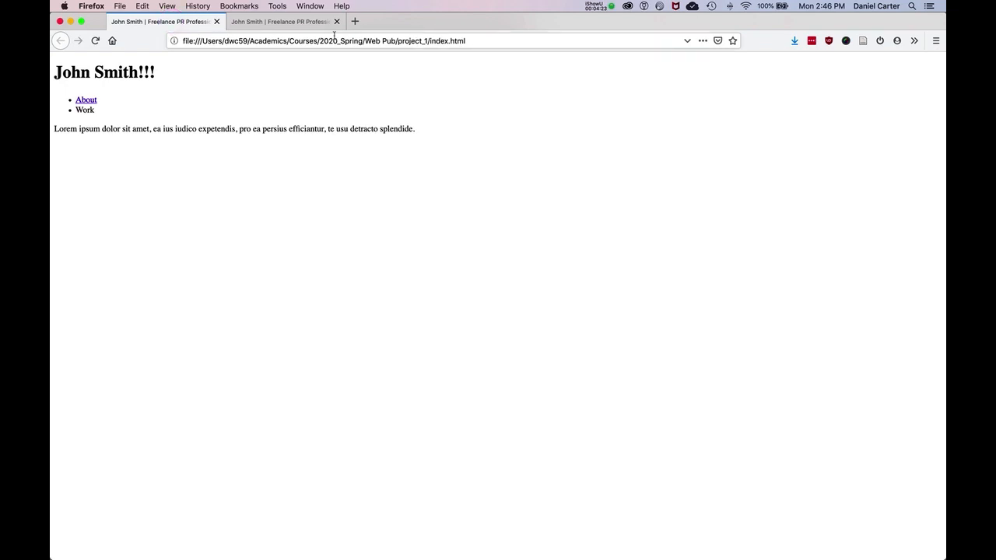
left_click(264, 24)
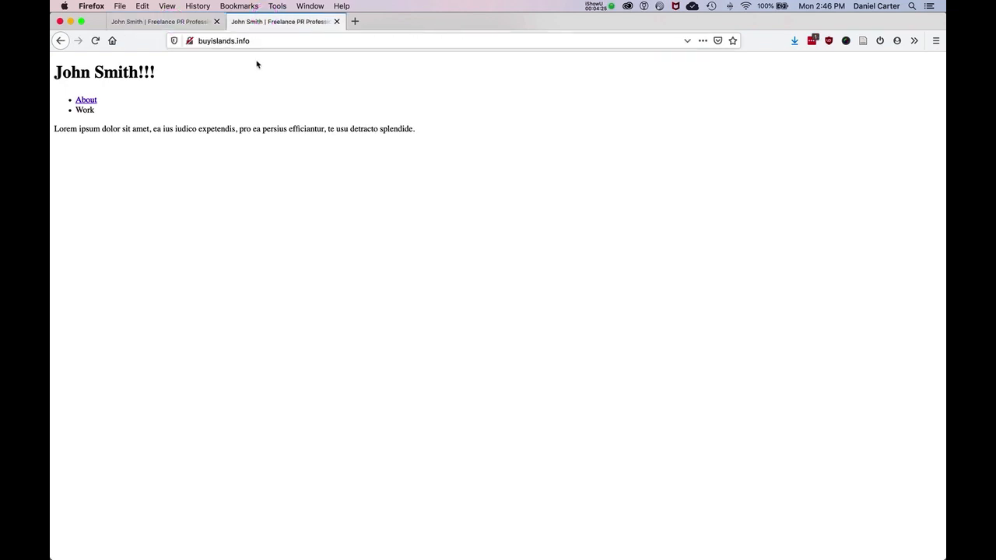
left_click(164, 22)
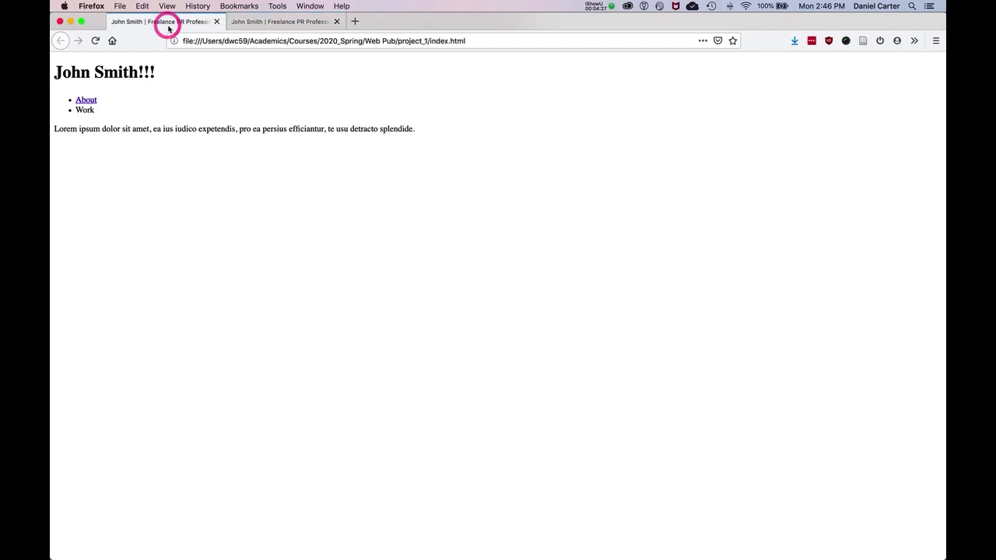
Step: Switch to Atom, add ****** after Work in the navigation list of index.html, and save the file
key("ctrl+Up")
left_click(742, 286)
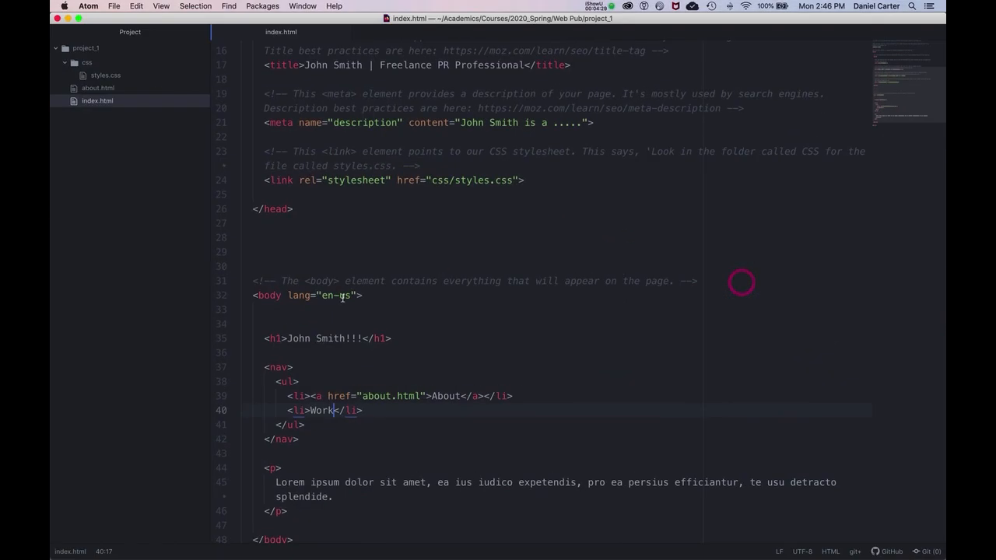
type("******")
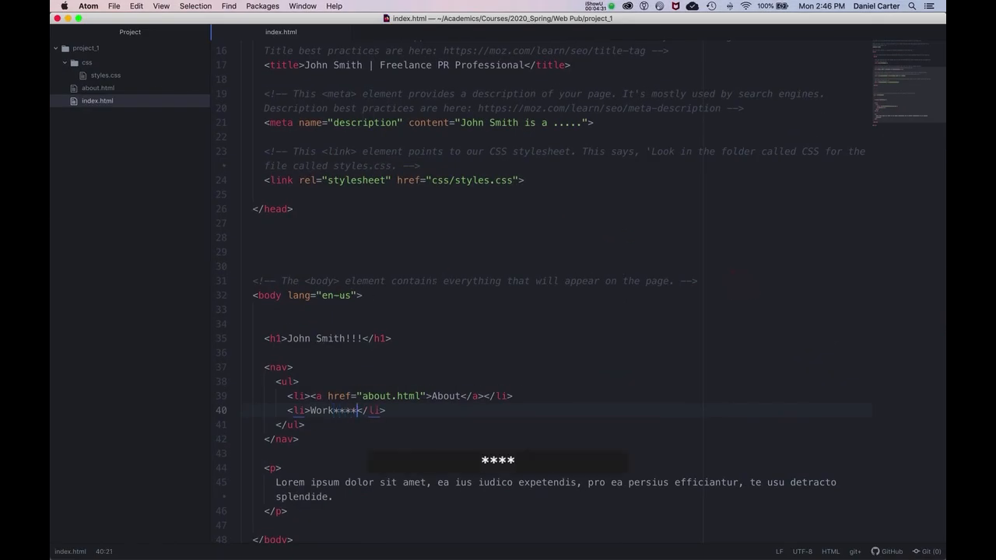
key("super+s")
Step: Switch to Firefox, reload the local index.html page and examine the edited Work list item
key("ctrl+Up")
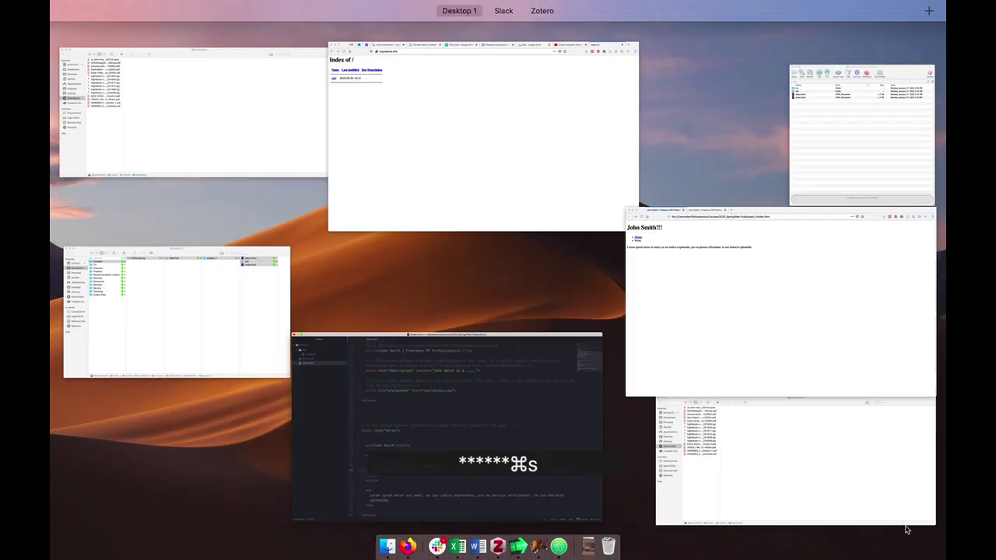
left_click(489, 178)
key("ctrl+Up")
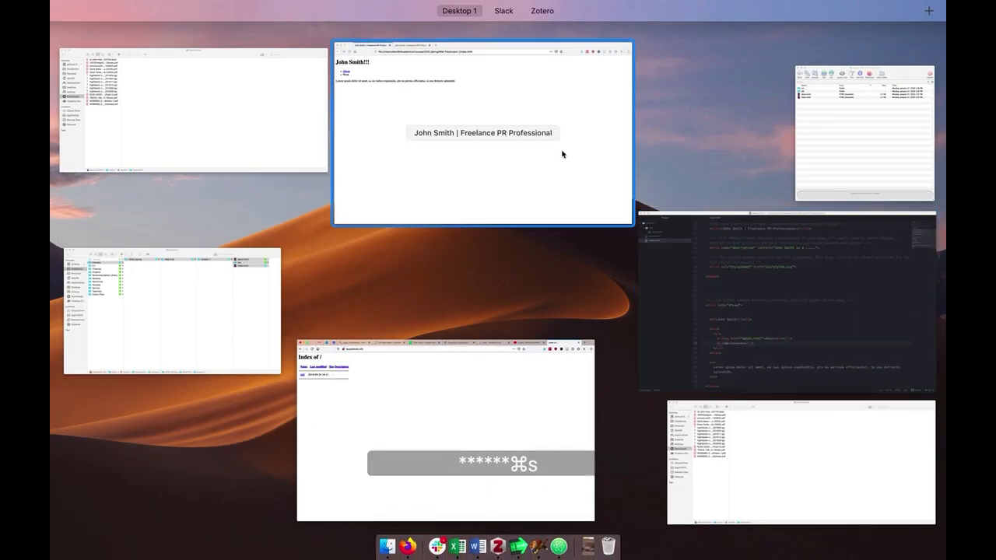
left_click(560, 151)
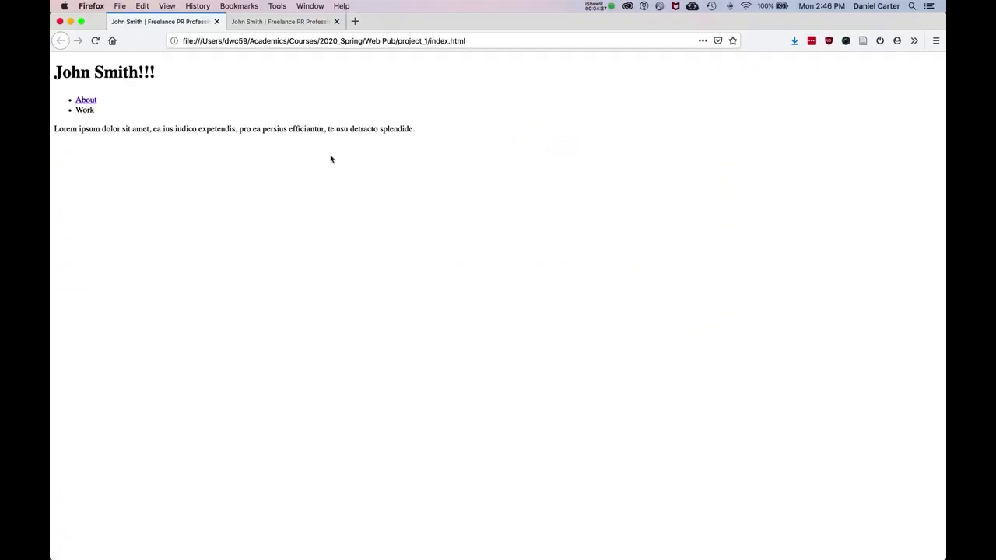
key("super+r")
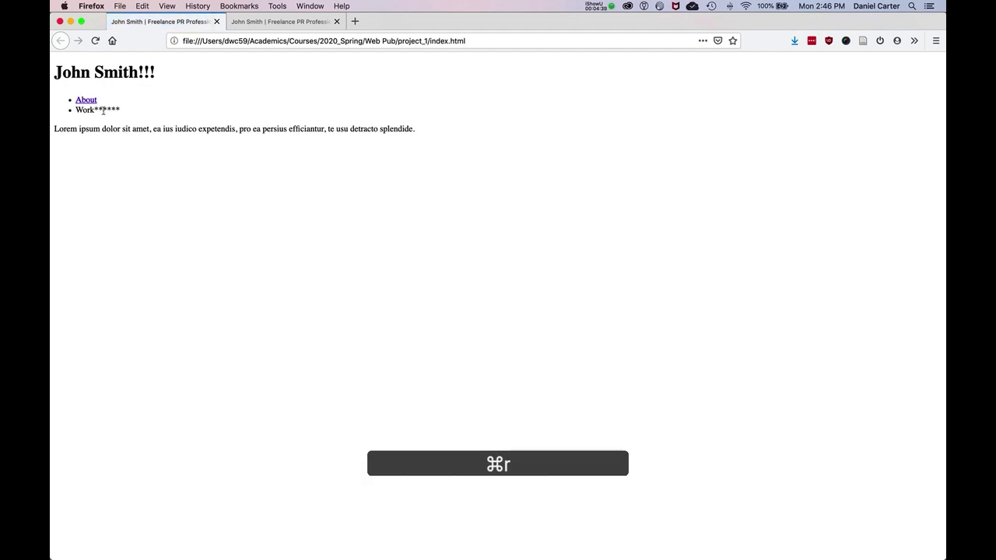
left_click(129, 108)
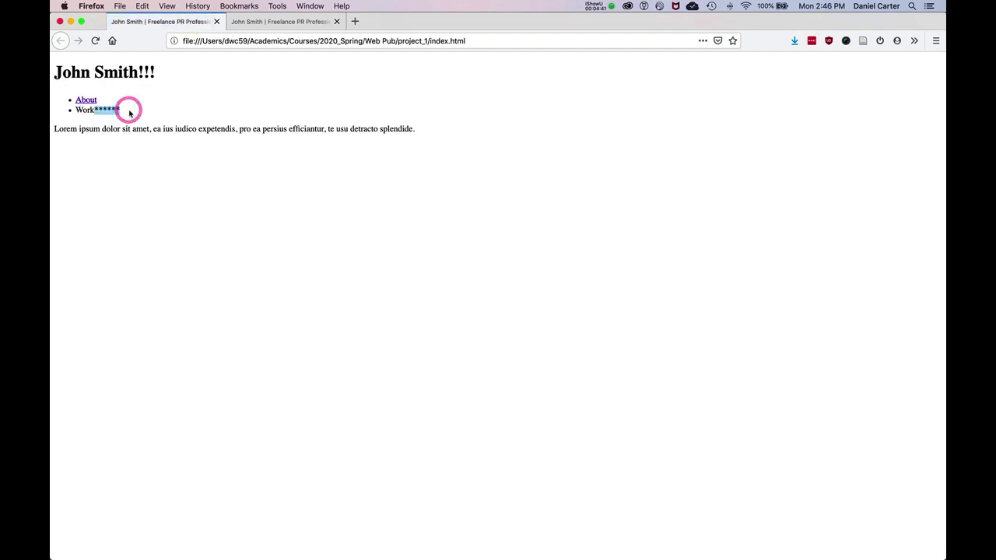
Step: Reload the live buyislands.info page to compare its Work item with the local version
left_click(218, 40)
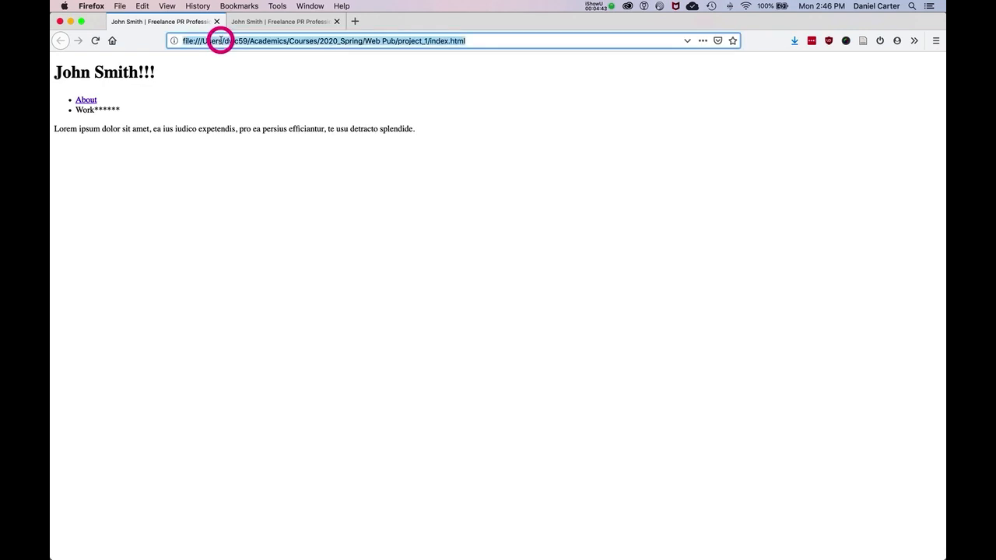
left_click(278, 21)
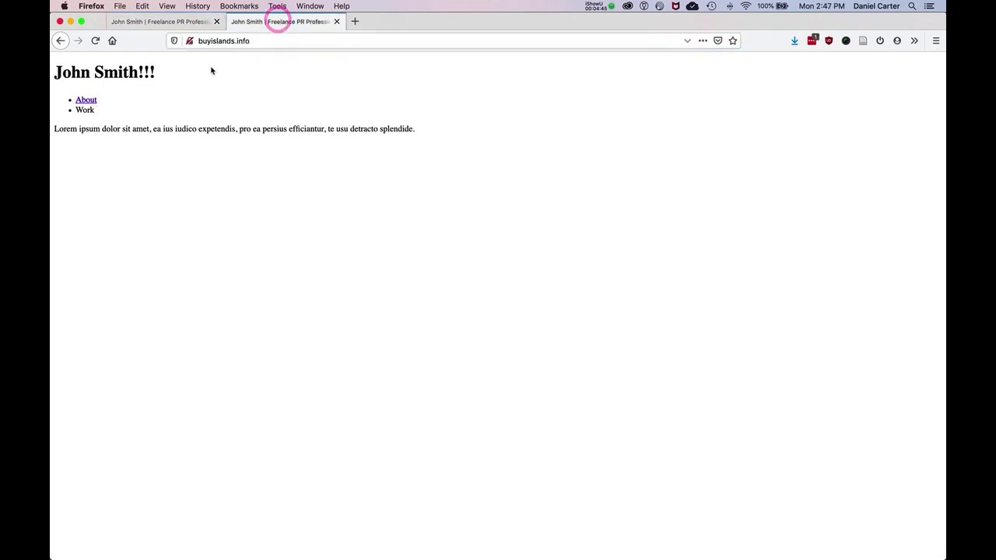
key("super+r")
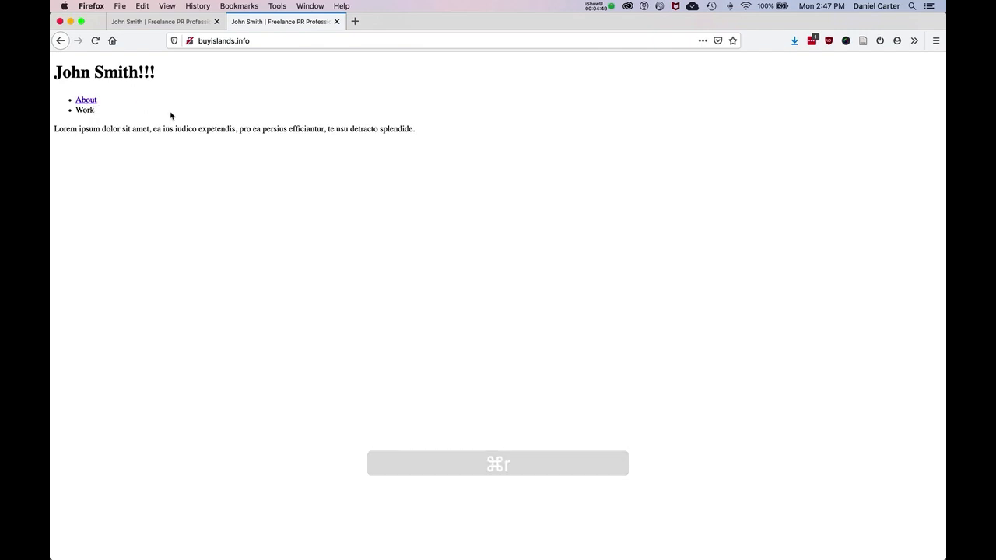
Step: Upload about.html, the css folder and index.html again from project_1 in Finder to public_html in Fetch
key("ctrl+Up")
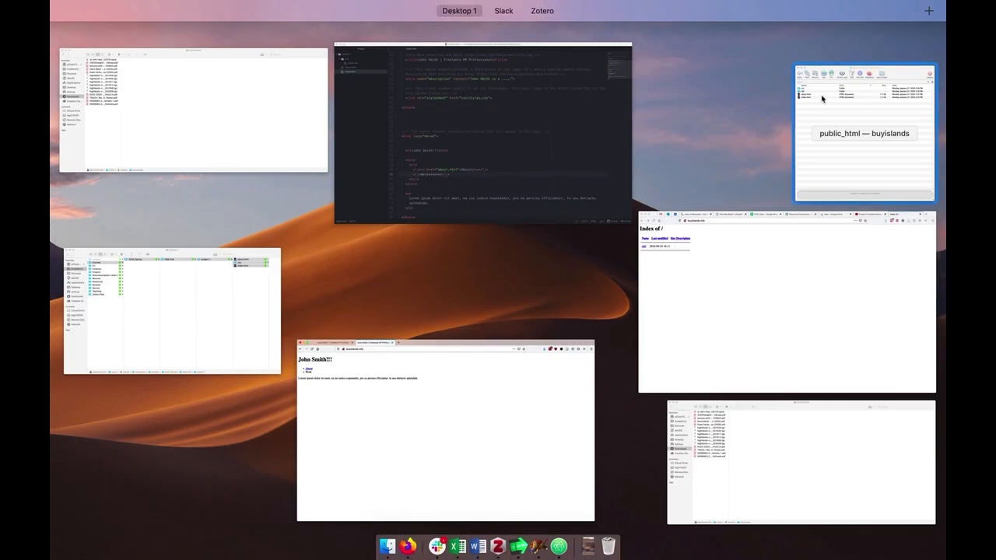
left_click(826, 116)
key("ctrl+Up")
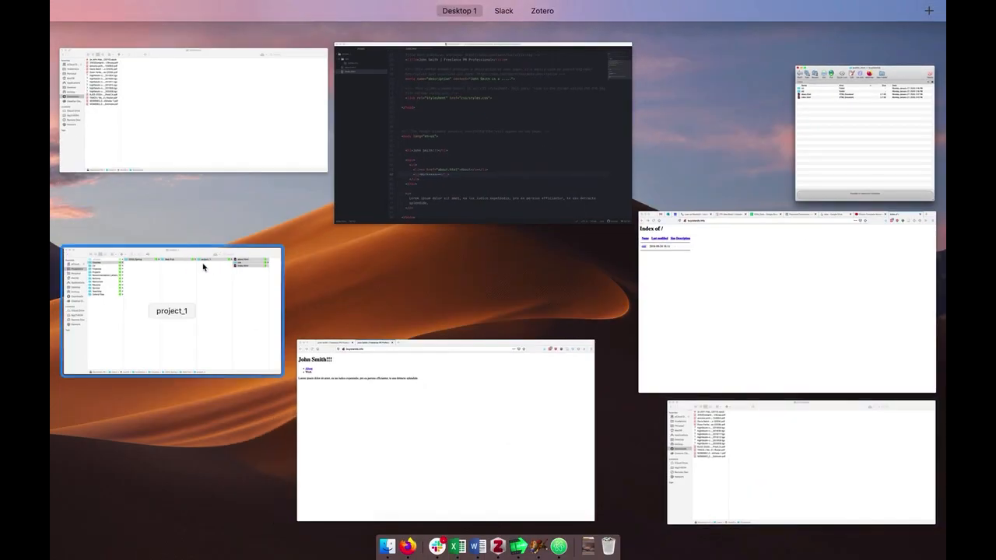
left_click(204, 264)
left_click(608, 275)
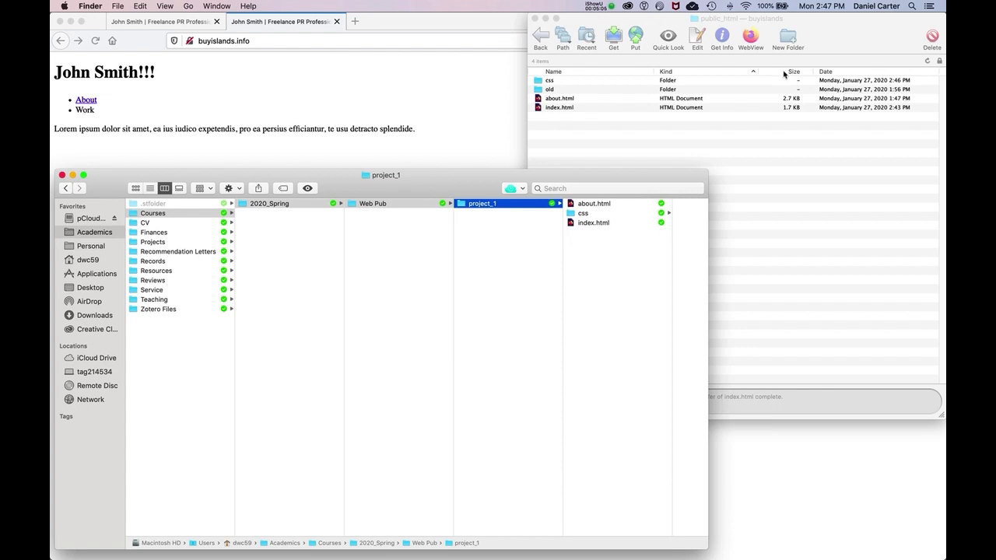
left_click_drag(618, 250, 621, 147)
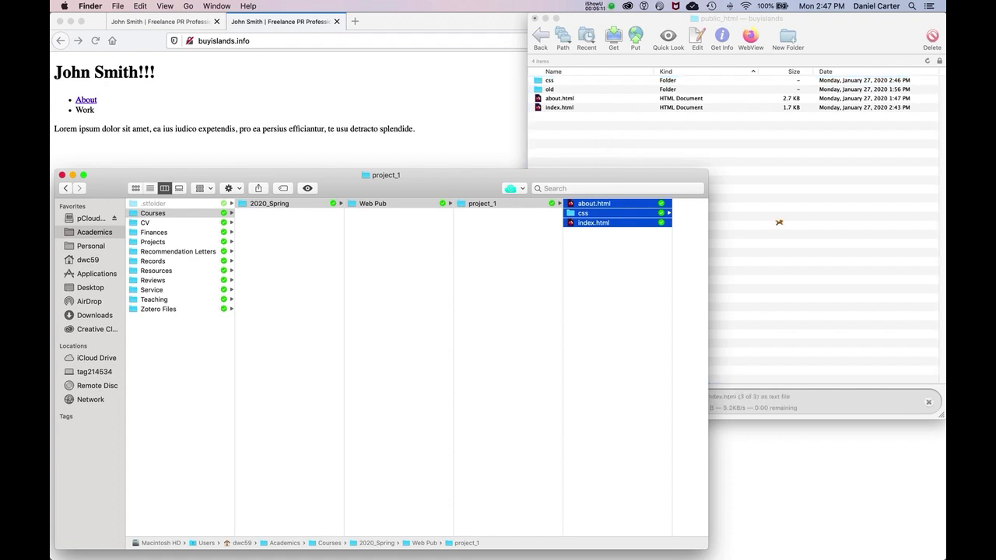
left_click(778, 219)
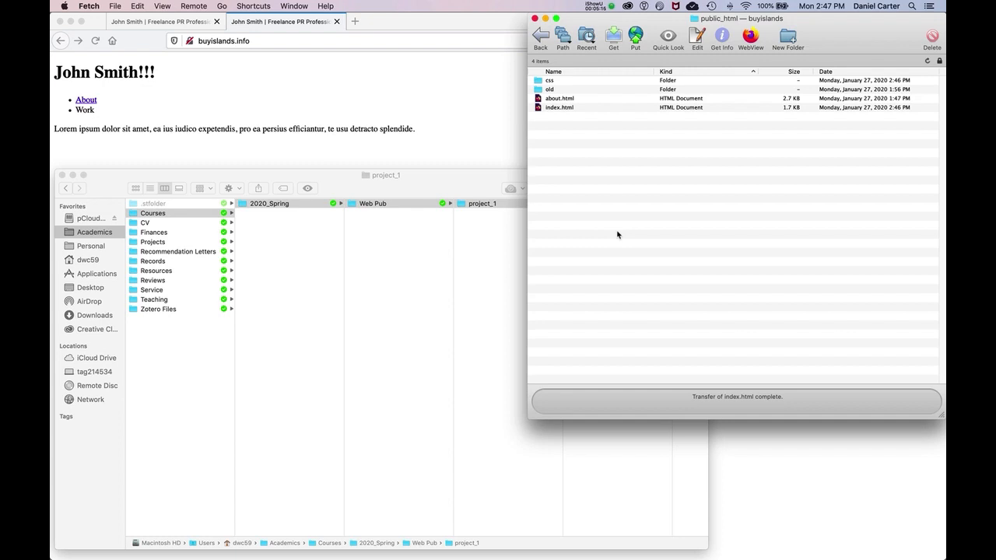
Step: Delete the css folder, about.html and index.html from public_html in Fetch, keeping the old folder
left_click(498, 259)
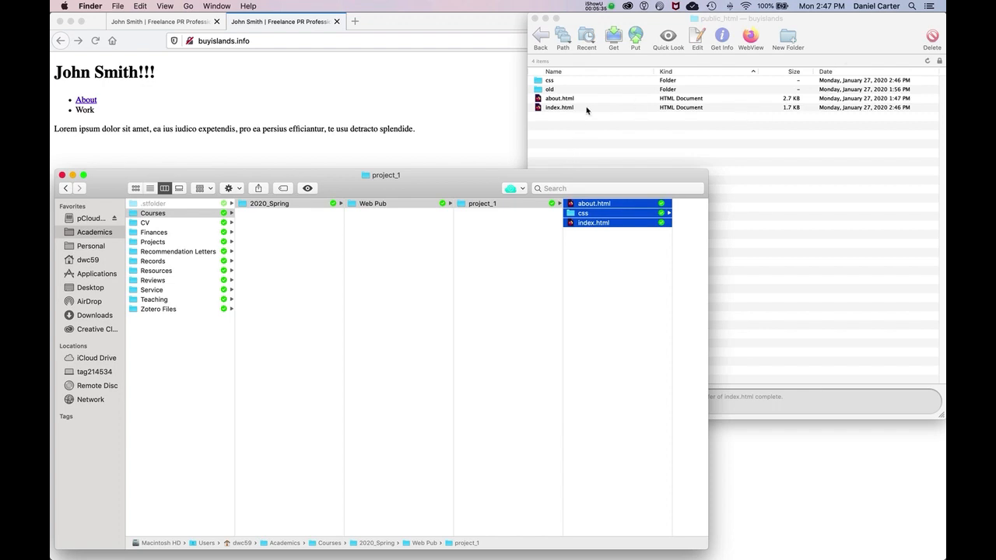
left_click(546, 92)
left_click(560, 110, "shift")
key("super+a")
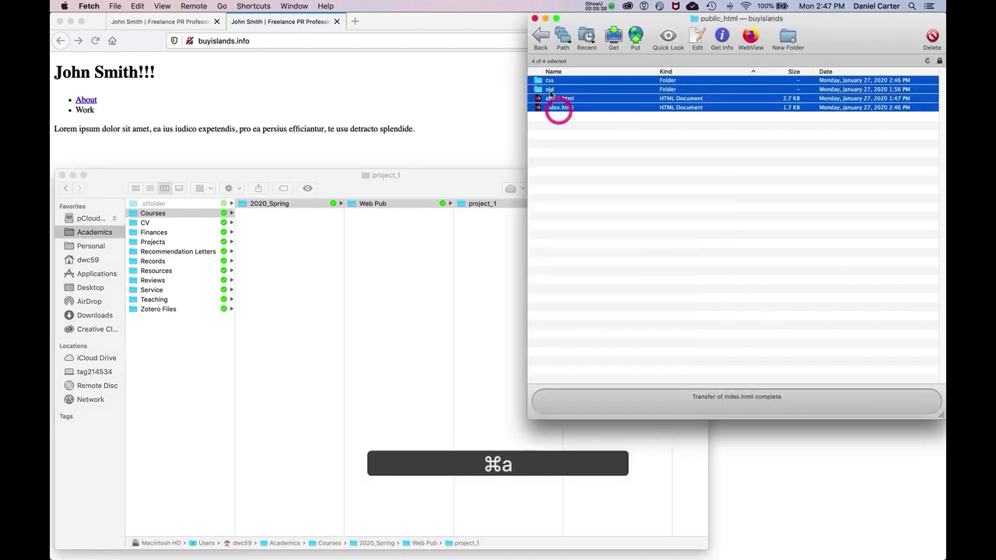
left_click(548, 90, "super")
left_click_drag(549, 98, 610, 549)
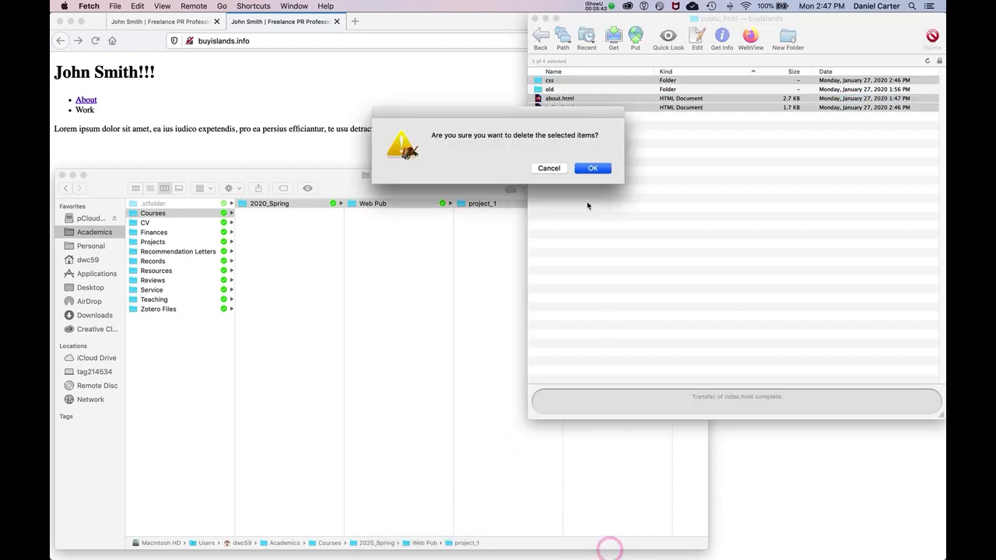
left_click(592, 167)
Step: Upload the whole project_1 folder from Finder to public_html on the server
left_click(498, 223)
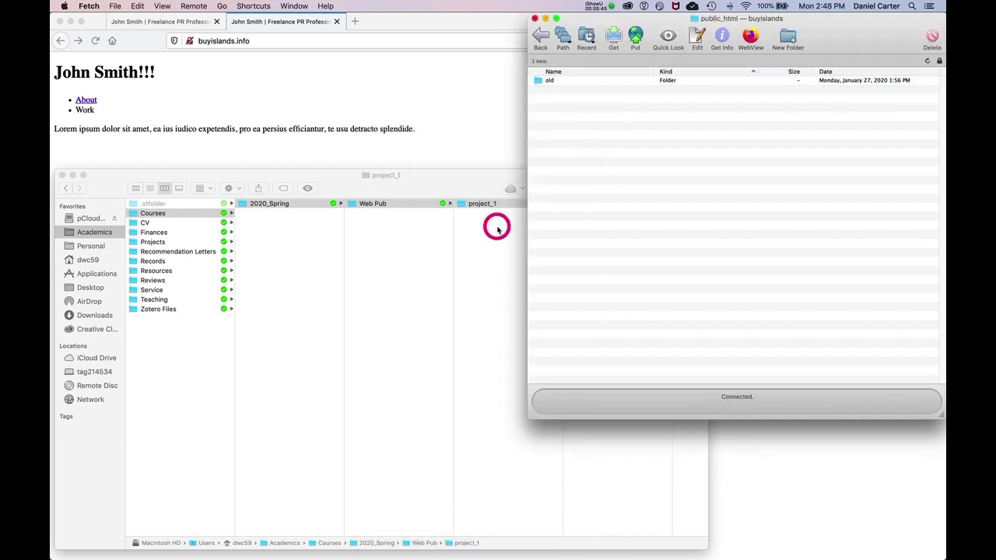
left_click(580, 128)
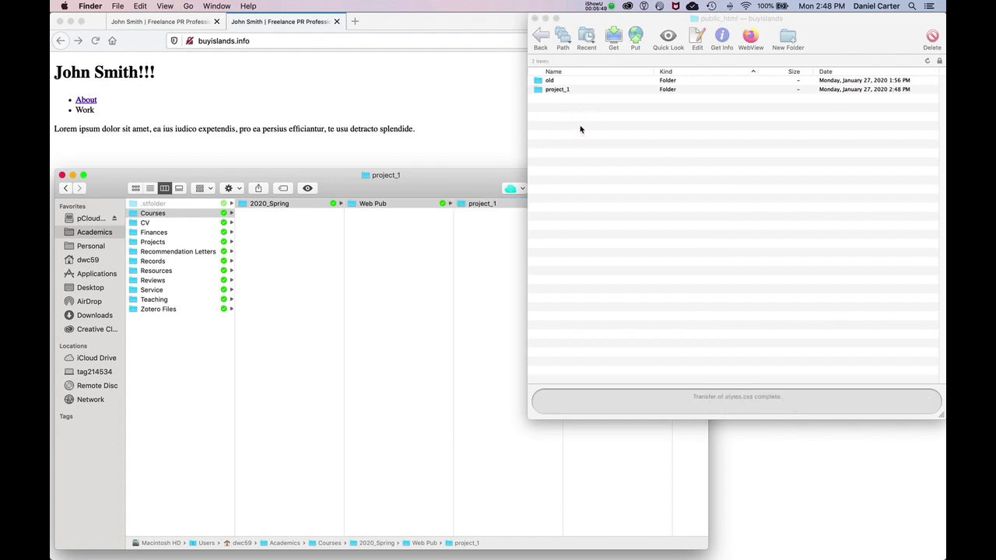
Step: Reload buyislands.info in Firefox and compare its listing with the project_1 folder in Fetch
left_click(420, 115)
key("super+r")
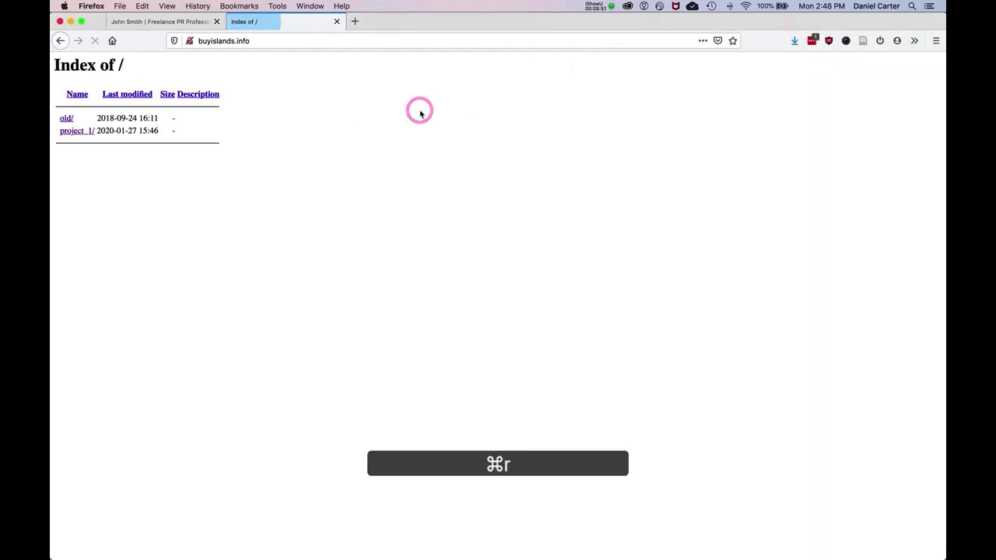
key("F3")
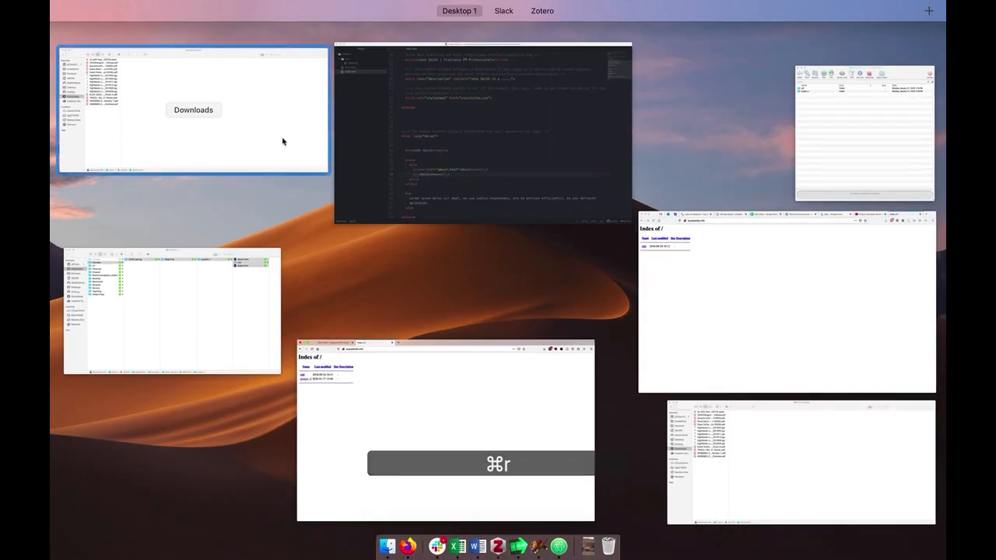
left_click(840, 178)
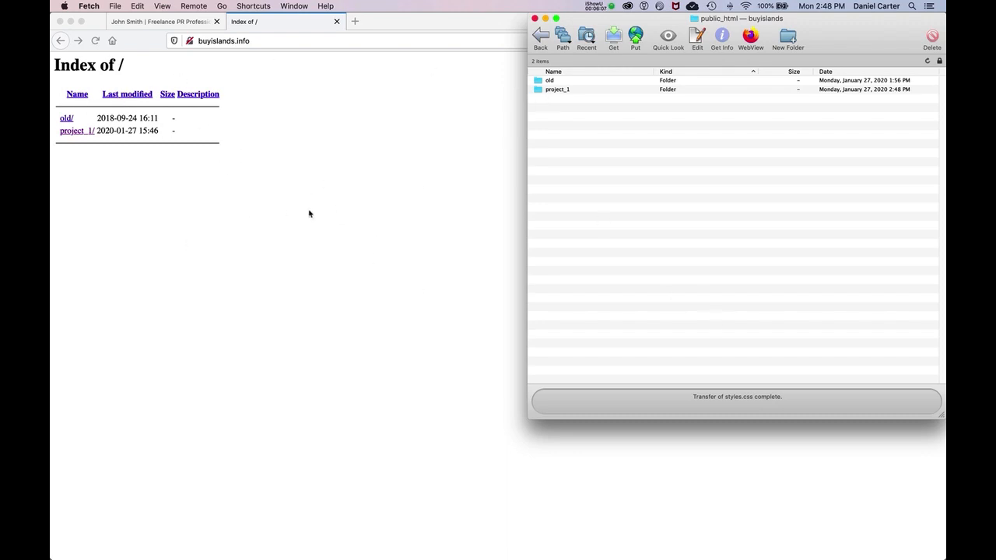
left_click(556, 92)
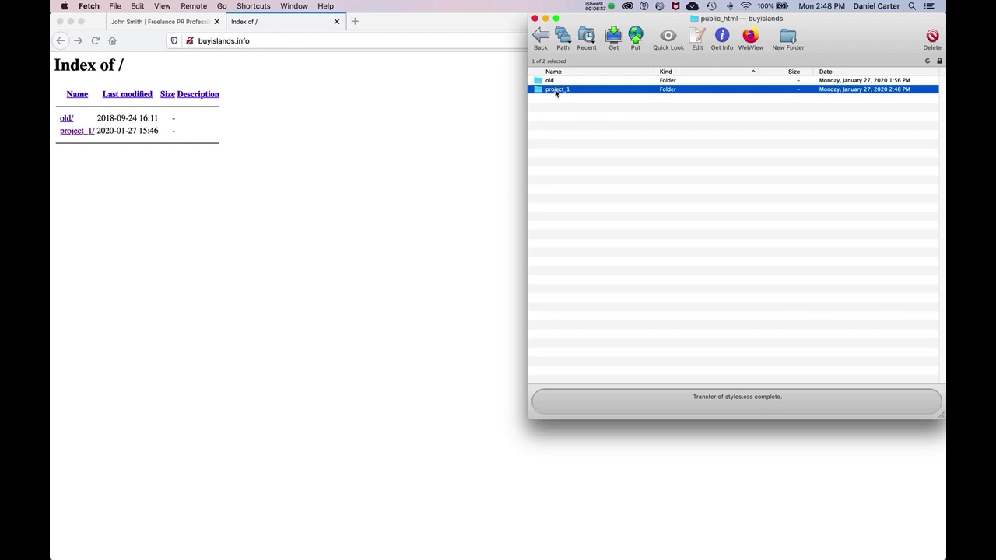
Step: Load buyislands.info/project_1/ in Firefox and check the page and its address
left_click(311, 42)
key("Right")
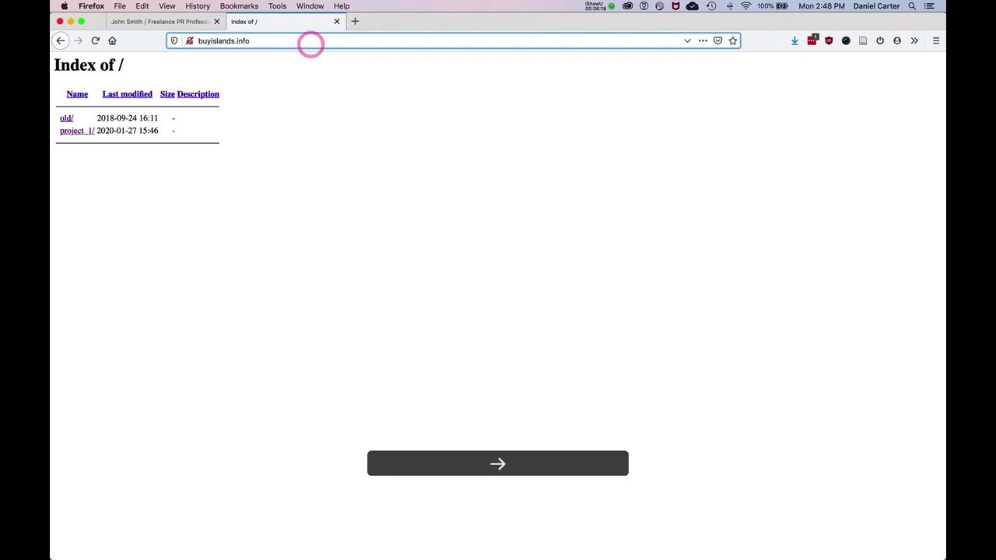
type("/project_1/")
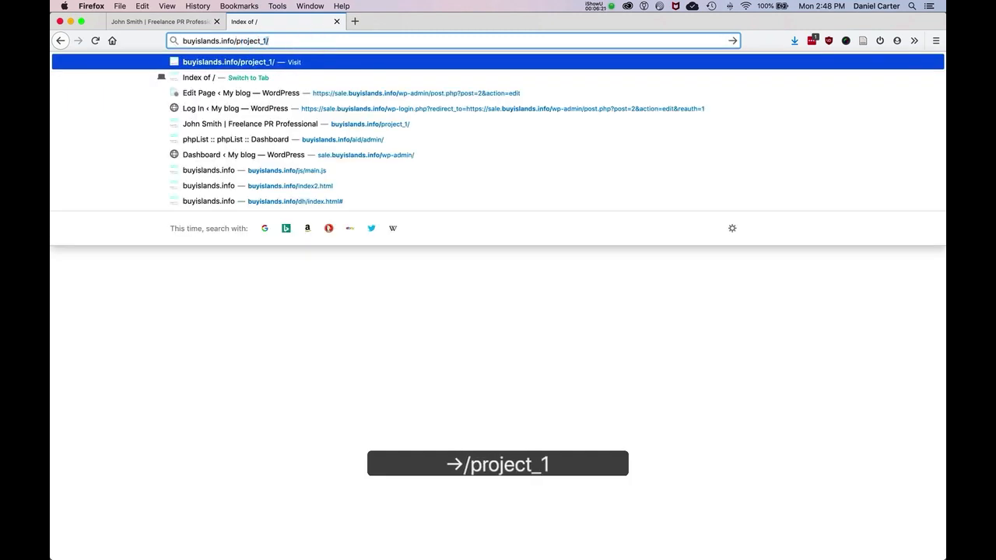
key("Return")
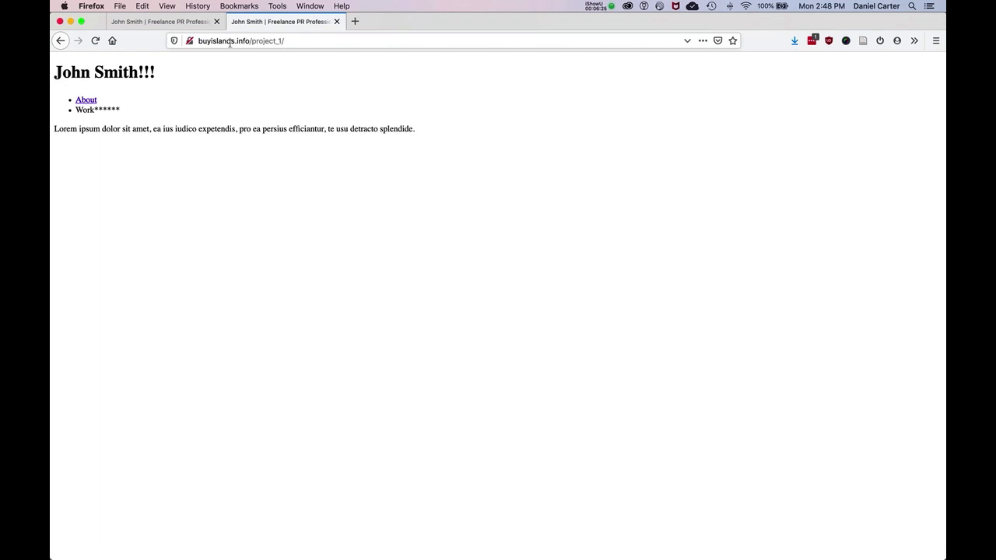
left_click(285, 40)
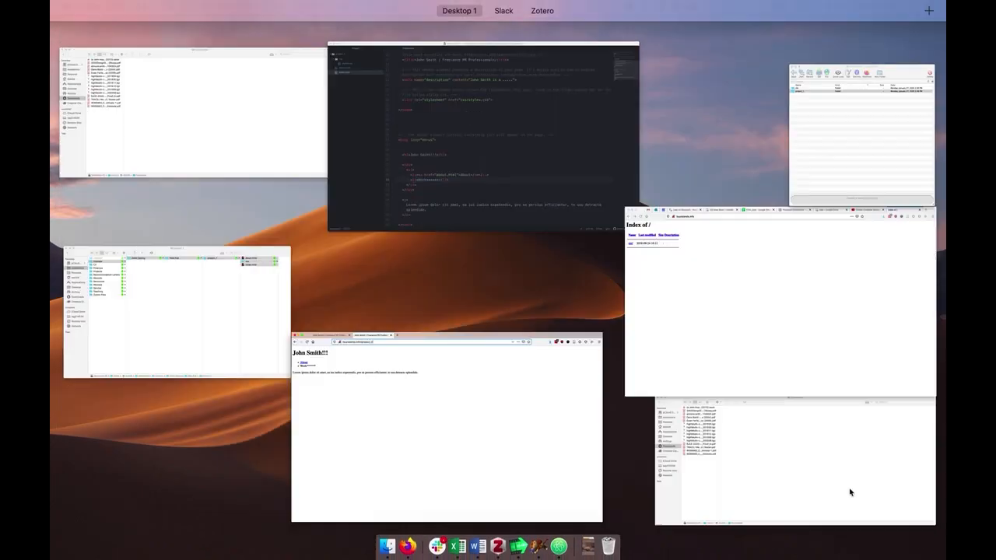
Step: Switch to Fetch and delete the project_1 folder from public_html on the server
key("ctrl+Up")
left_click(719, 268)
key("ctrl+Up")
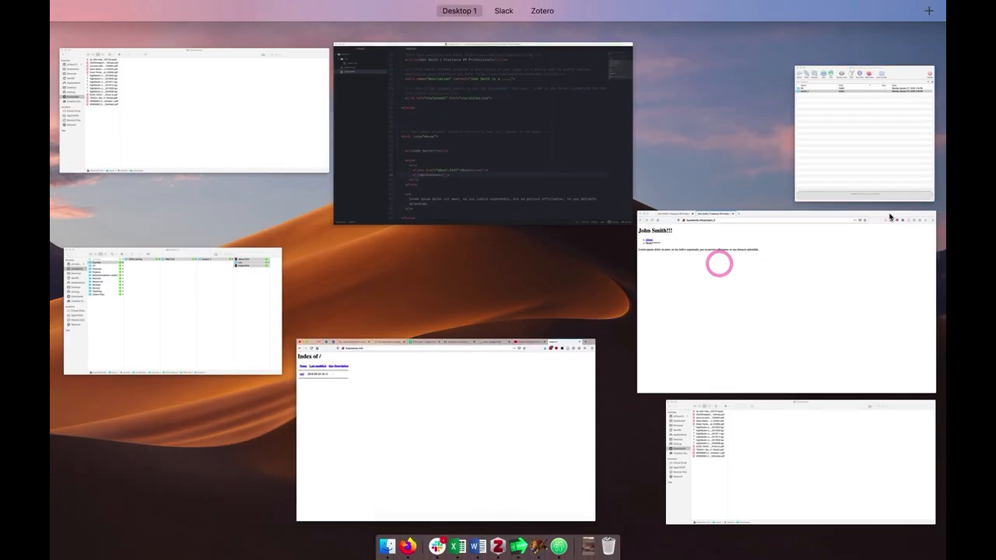
left_click(877, 170)
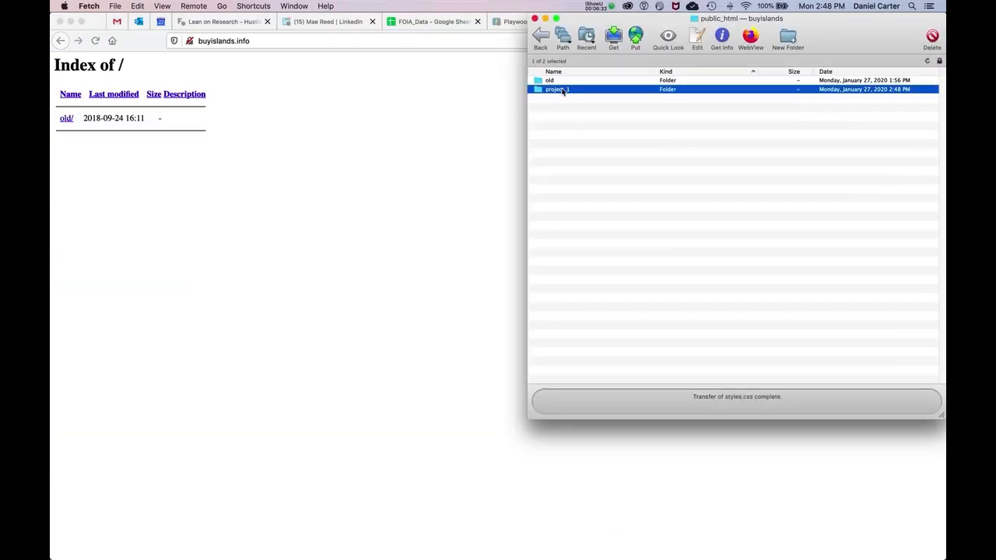
left_click_drag(562, 89, 610, 545)
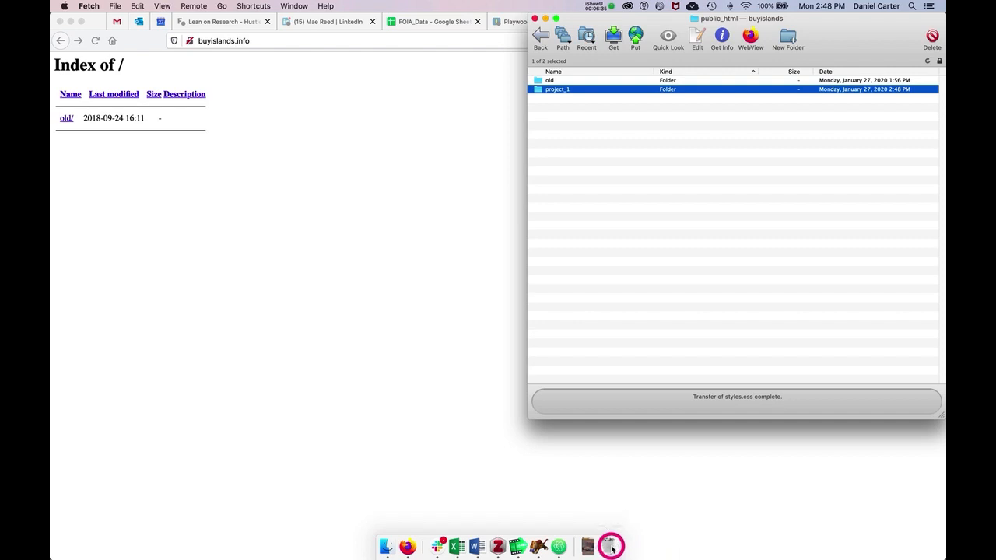
left_click(585, 169)
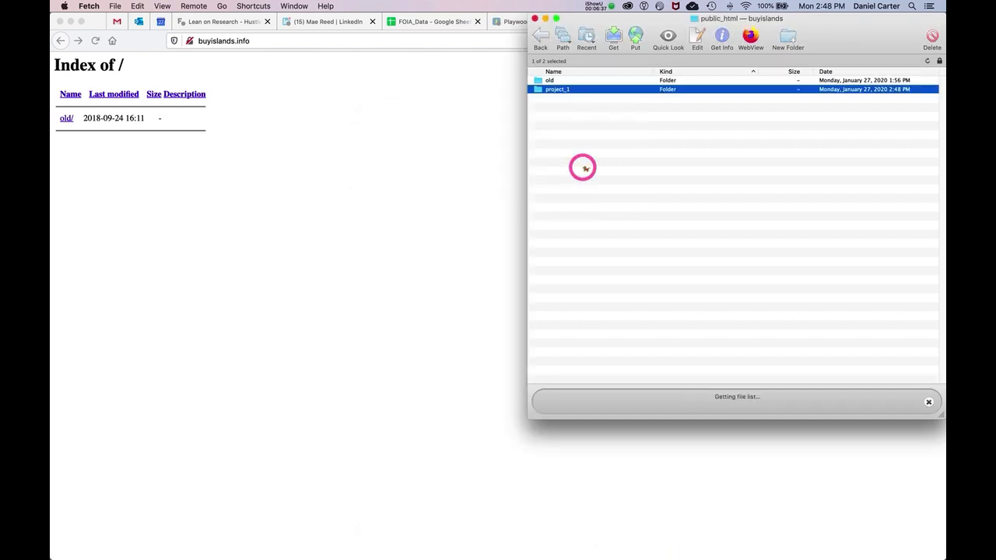
Step: Upload about.html, the css folder and index.html from project_1 in Finder directly into the emptied public_html root
left_click(386, 547)
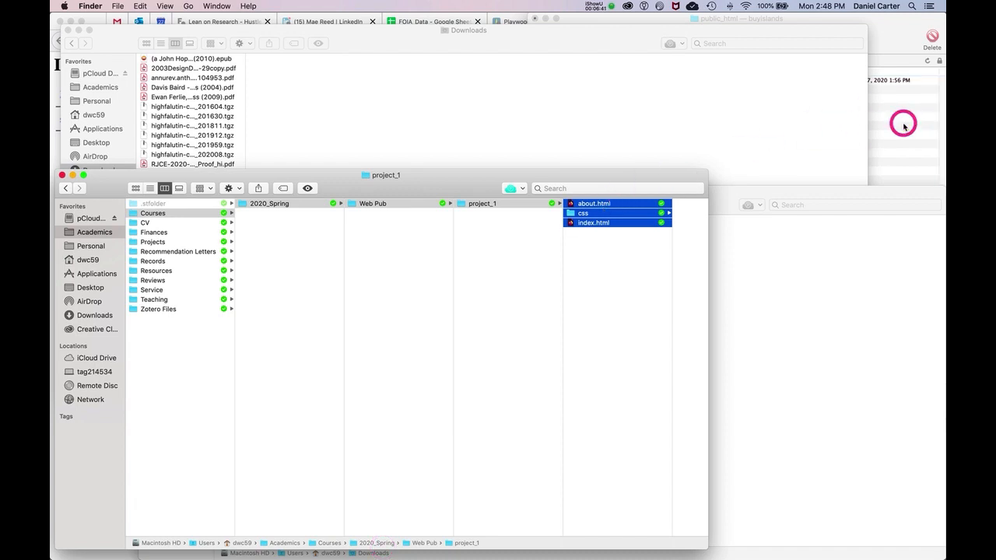
left_click(598, 4)
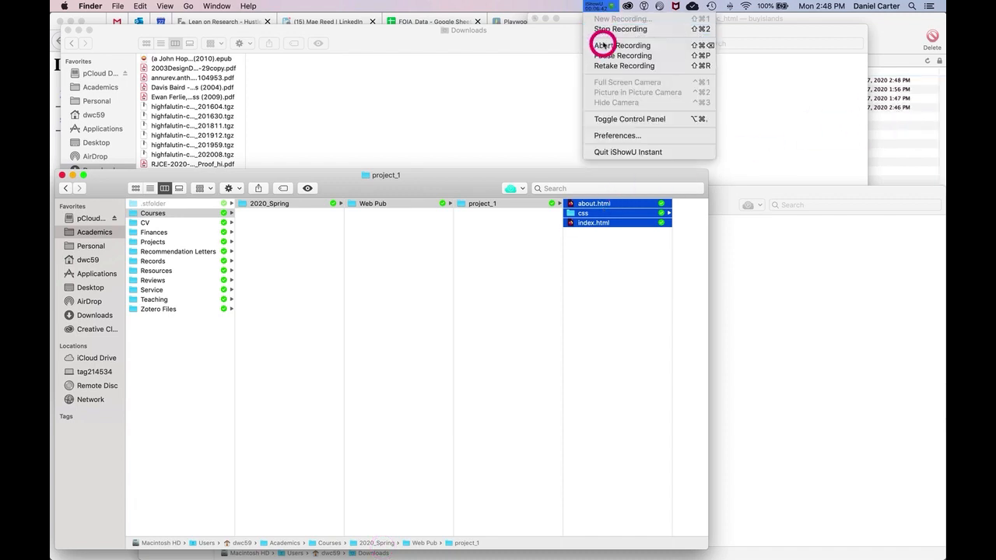
left_click(667, 49)
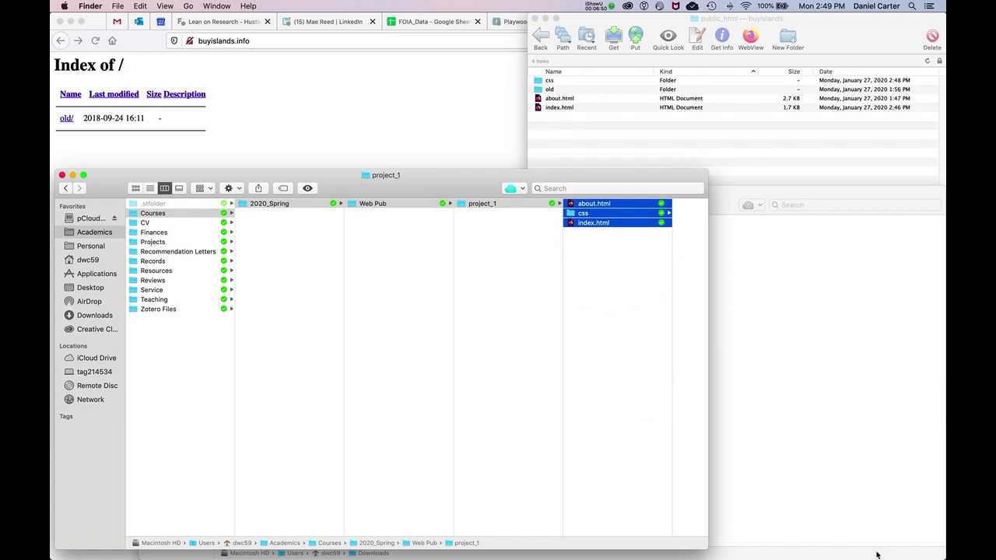
Step: Switch to the Firefox window showing the local project_1/index.html and check its page content and file address
key("ctrl+Up")
left_click(638, 202)
left_click(202, 25)
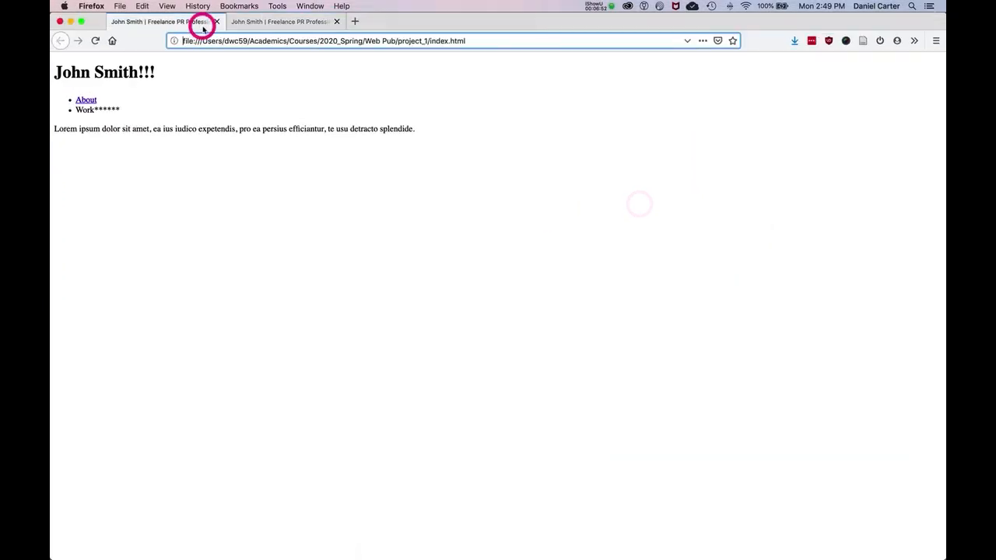
left_click(230, 40)
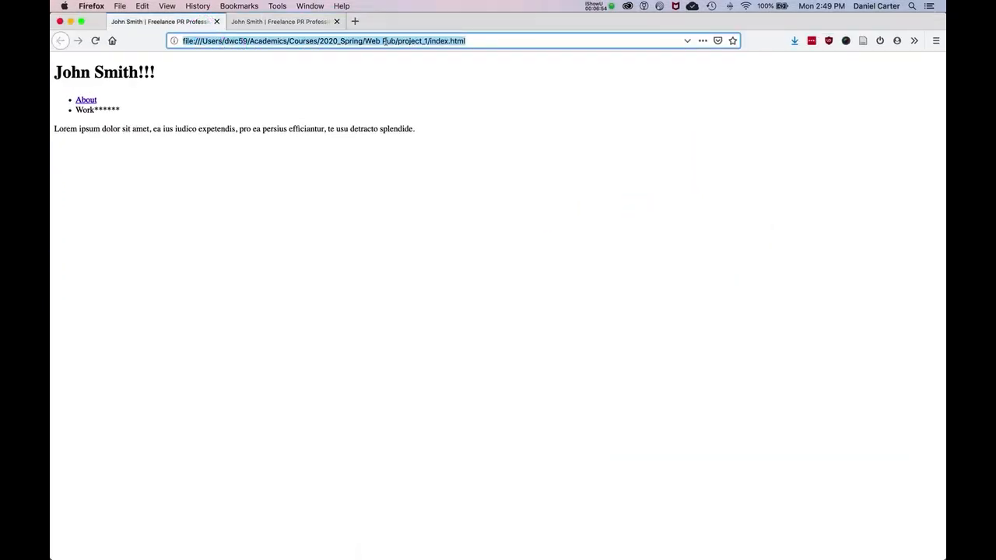
Step: Switch to Atom, remove the asterisks after "Work" in index.html's navigation list and save the file
key("ctrl+Up")
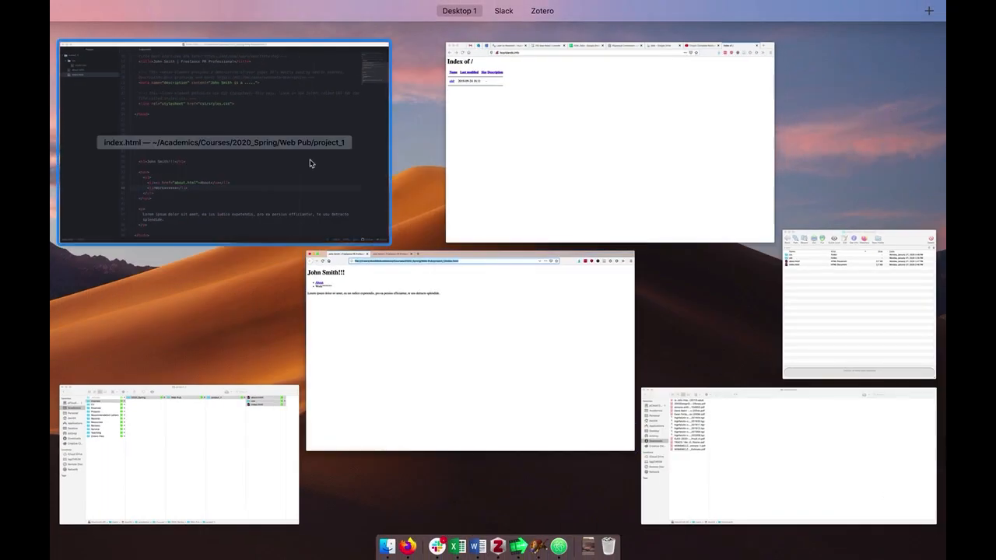
left_click(310, 158)
key("super+s")
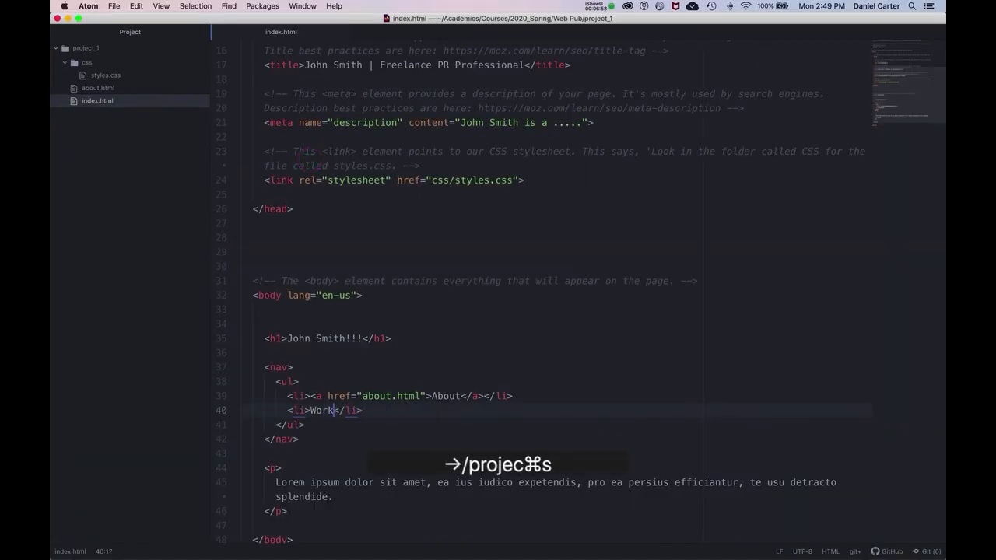
Step: Switch to the local index.html page in Firefox and reload it to check the edited Work item
key("ctrl+Up")
left_click(331, 174)
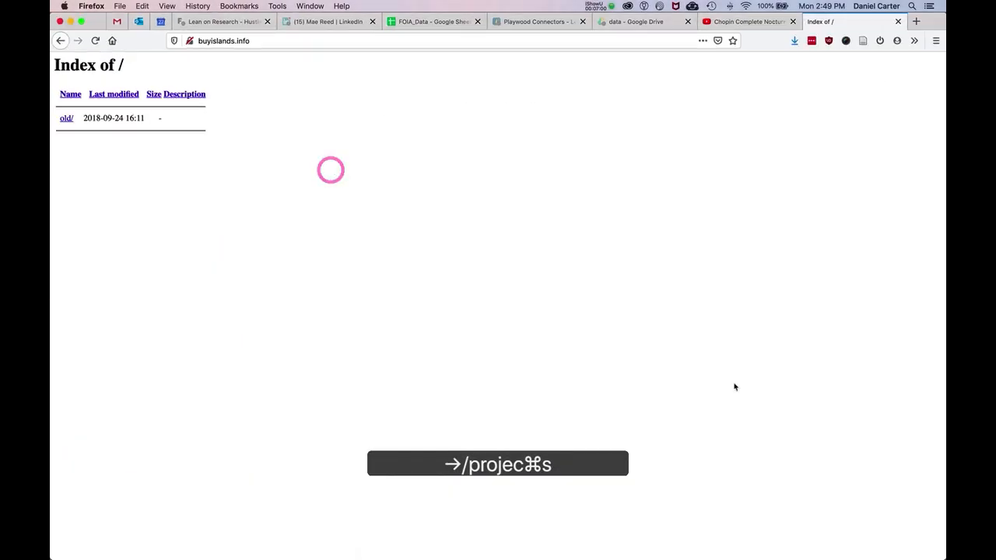
key("ctrl+Up")
left_click(333, 182)
key("super+r")
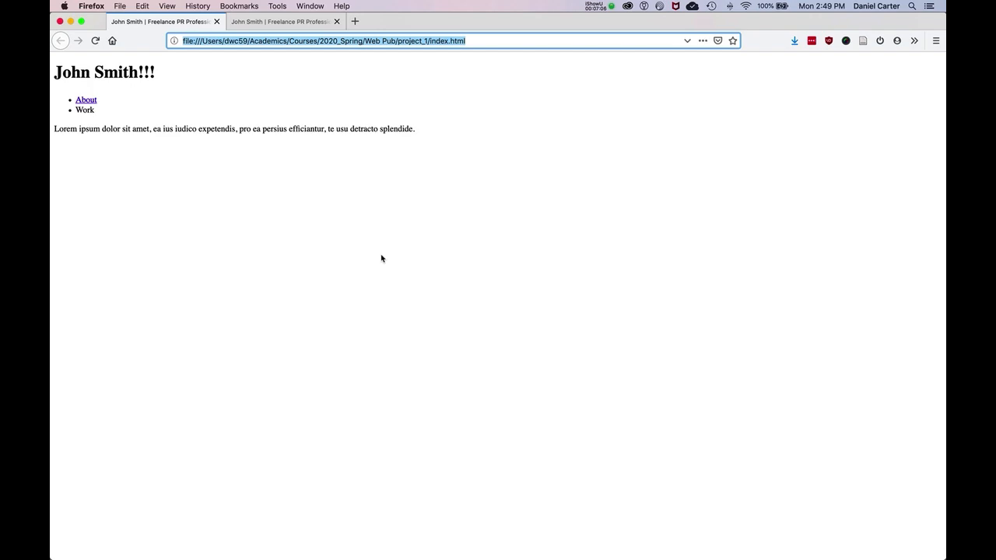
Step: Switch to Fetch, view the server folder one level above public_html, and reopen public_html
key("ctrl+Up")
left_click(831, 305)
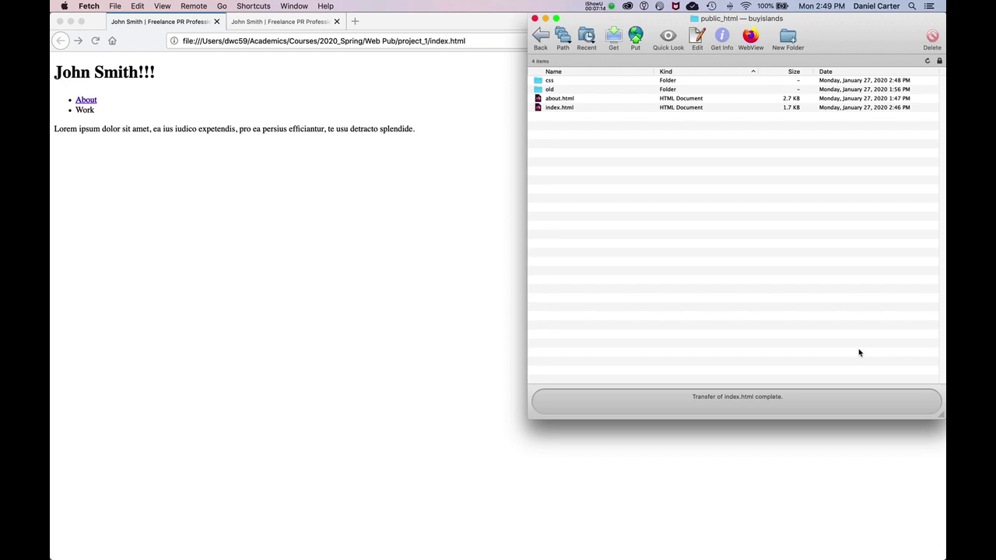
left_click(540, 36)
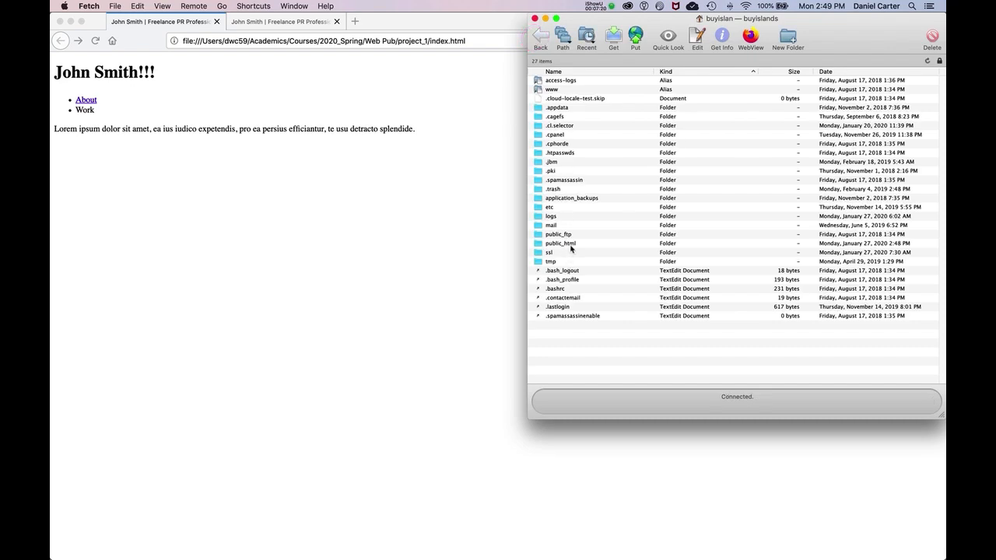
double_click(570, 244)
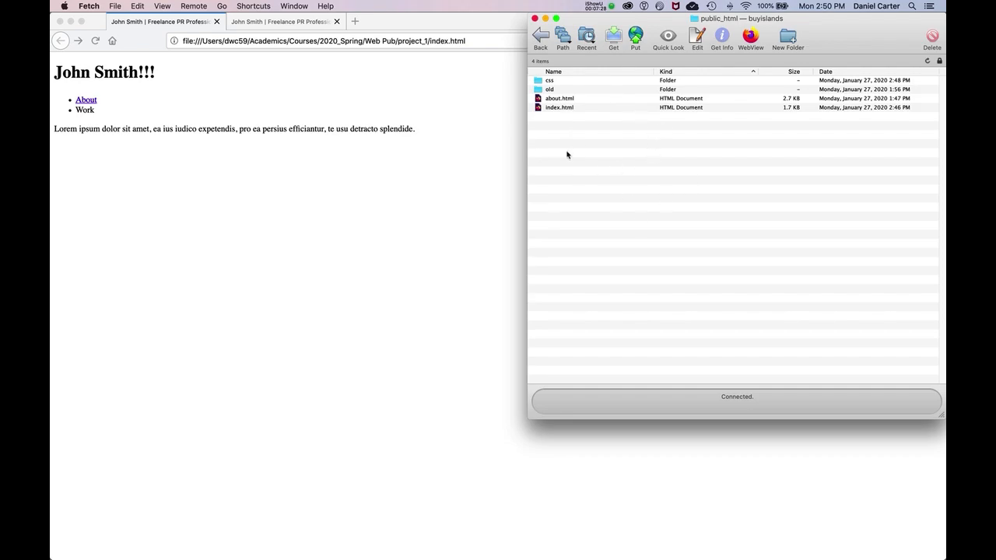
Step: Upload about.html, the css folder and index.html from project_1 in Finder into public_html again
key("ctrl+Up")
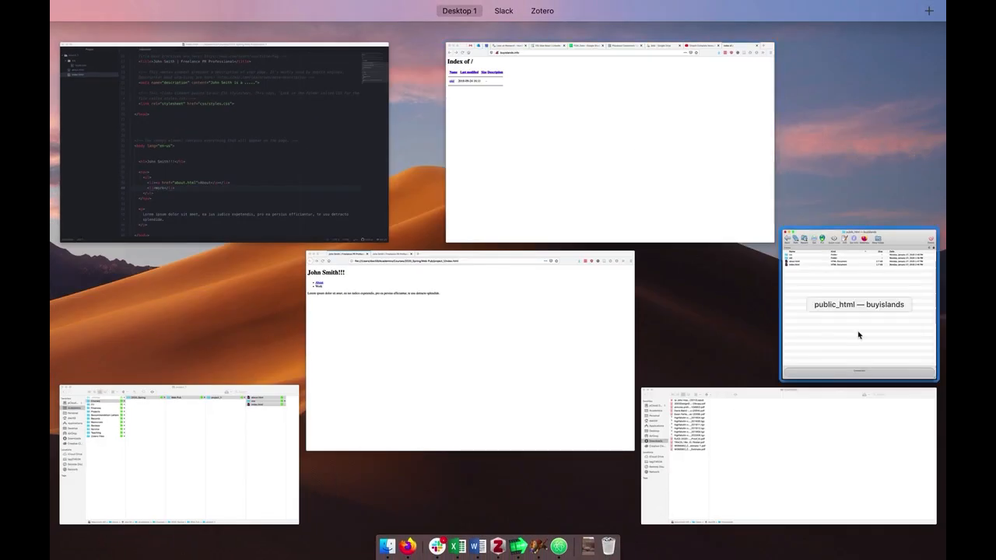
left_click(739, 397)
left_click_drag(739, 397, 659, 376)
left_click(238, 348)
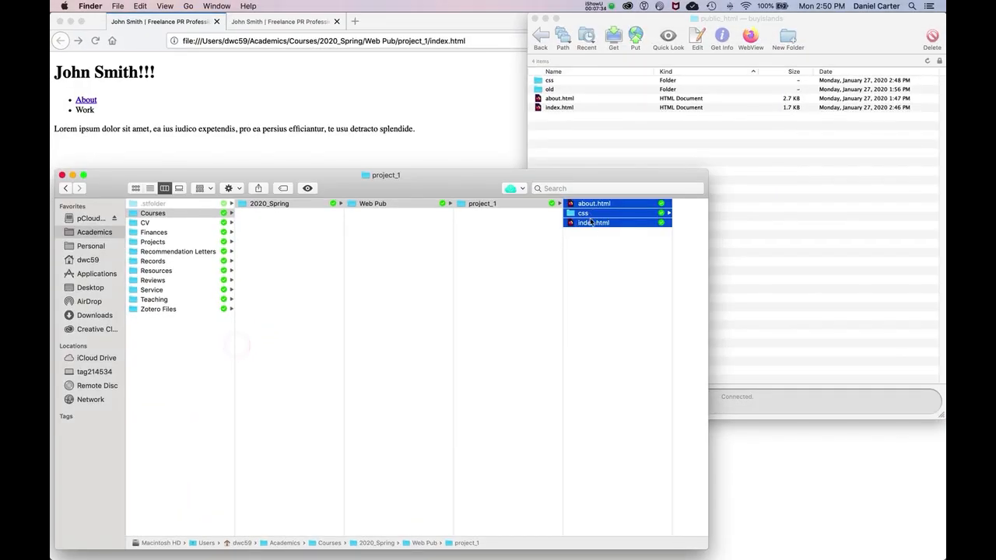
left_click_drag(587, 225, 788, 217)
Step: In Firefox, reload the live project_1 page, then remove project_1/ from its address and load buyislands.info
left_click(264, 23)
key("super+r")
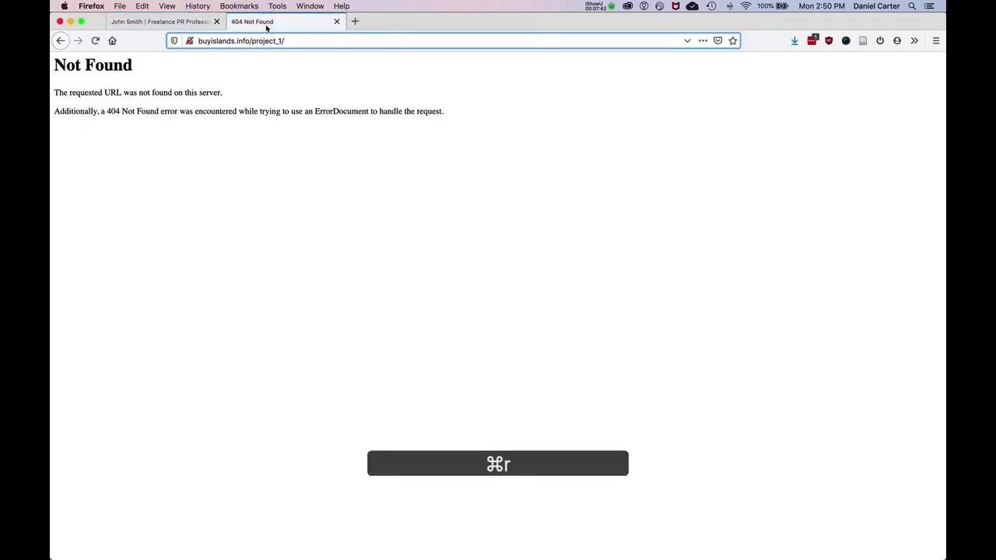
left_click_drag(253, 40, 317, 39)
key("BackSpace")
key("super+Return")
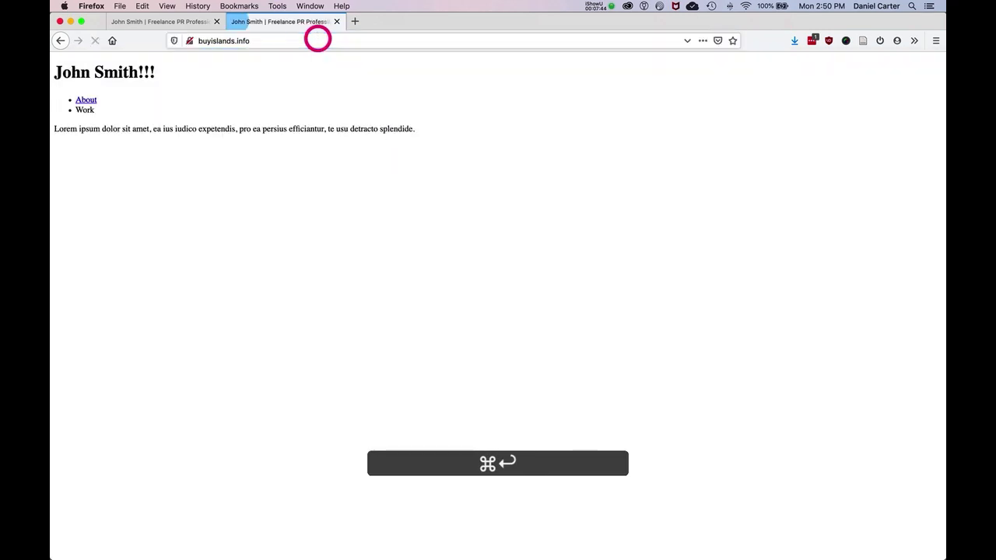